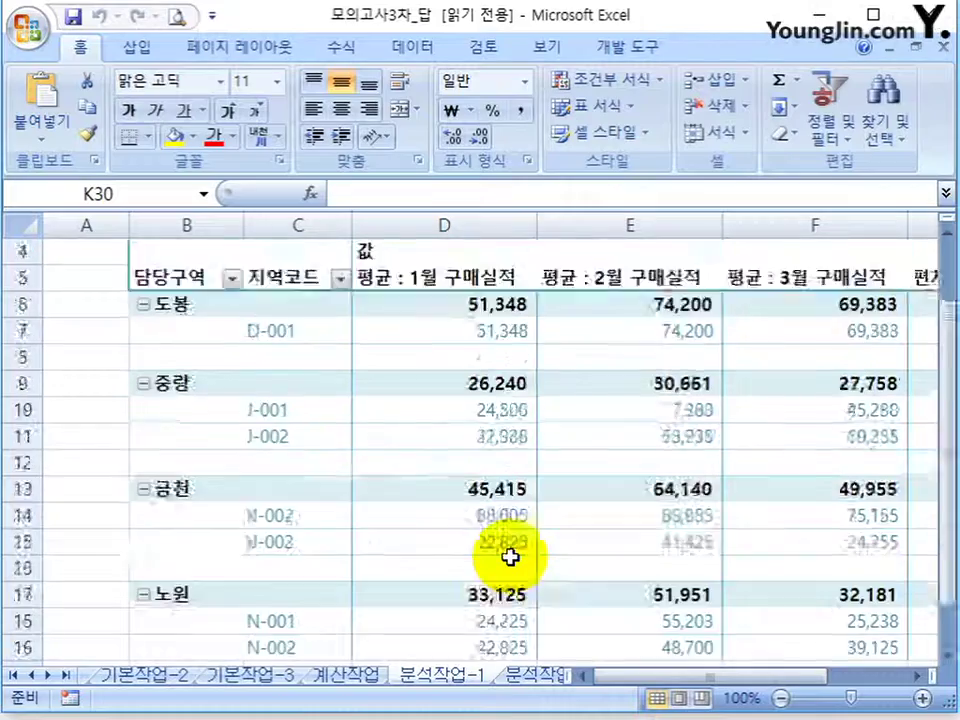
# On sheet 기본작업-2, insert a pivot table from range B2:J24 into the existing worksheet at cell B39.
pyautogui.scroll(-4, 488, 528)
pyautogui.scroll(4, 467, 499)
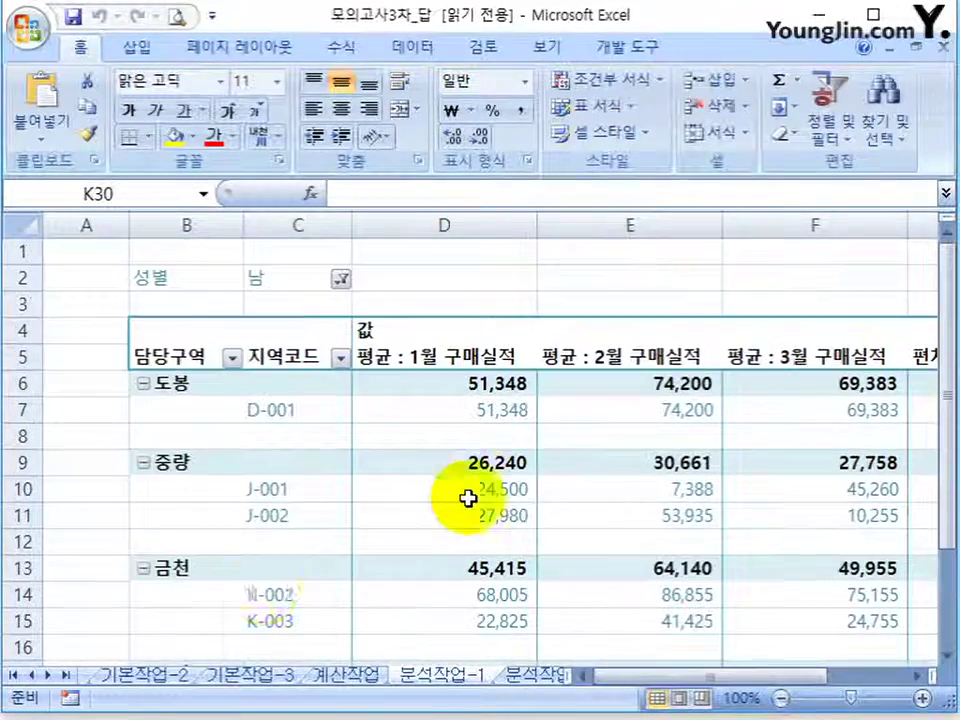
pyautogui.click(152, 676)
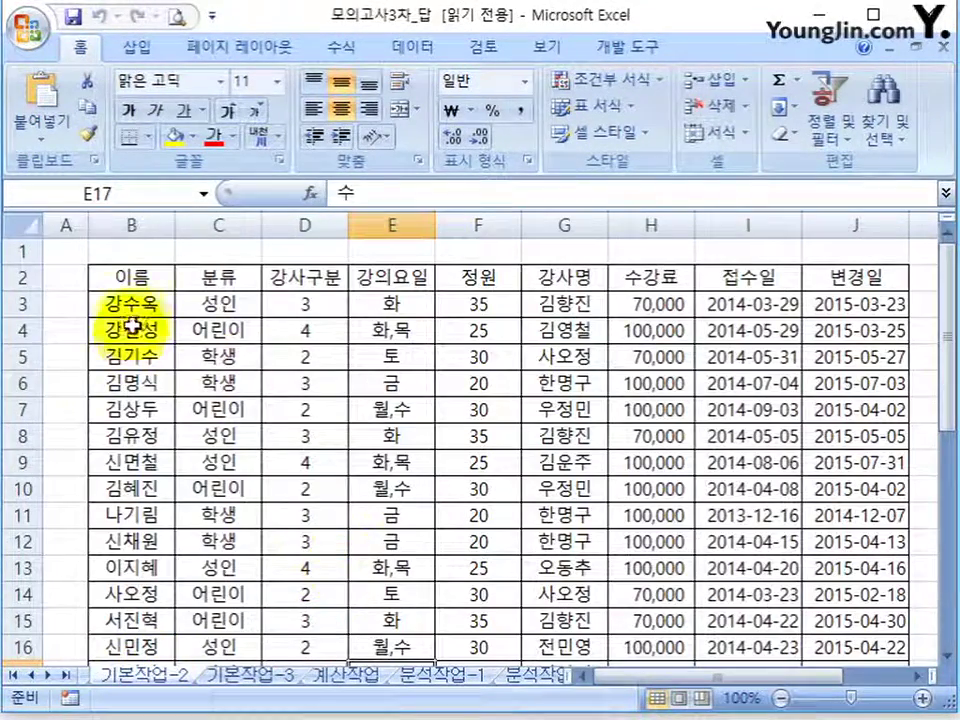
pyautogui.moveTo(131, 277); pyautogui.dragTo(868, 621)
pyautogui.scroll(3, 503, 594)
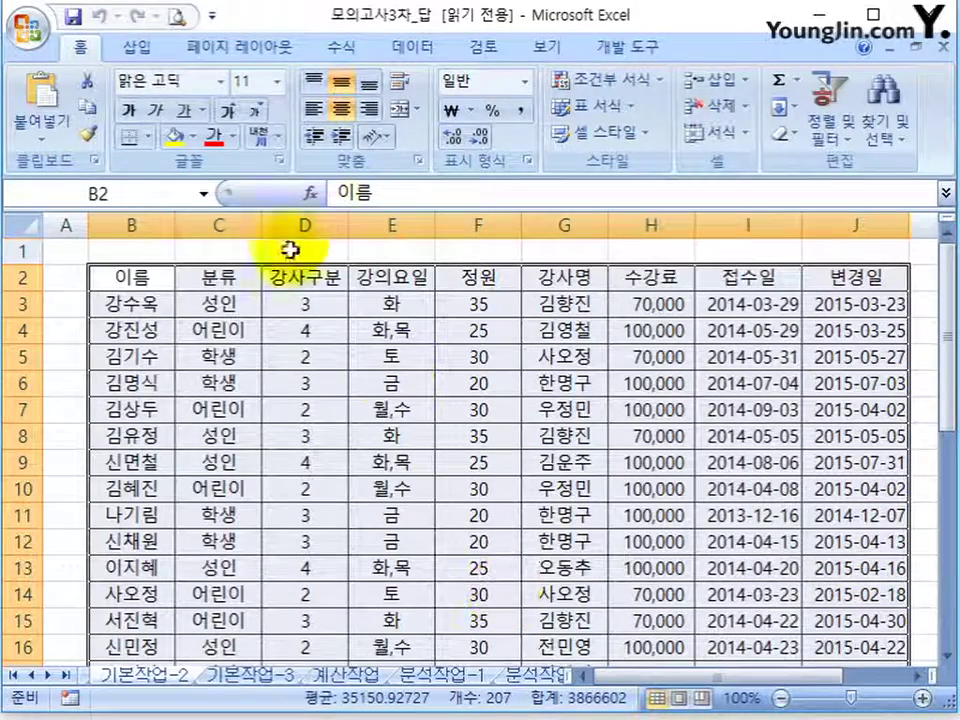
pyautogui.click(137, 46)
pyautogui.click(42, 130)
pyautogui.click(20, 167)
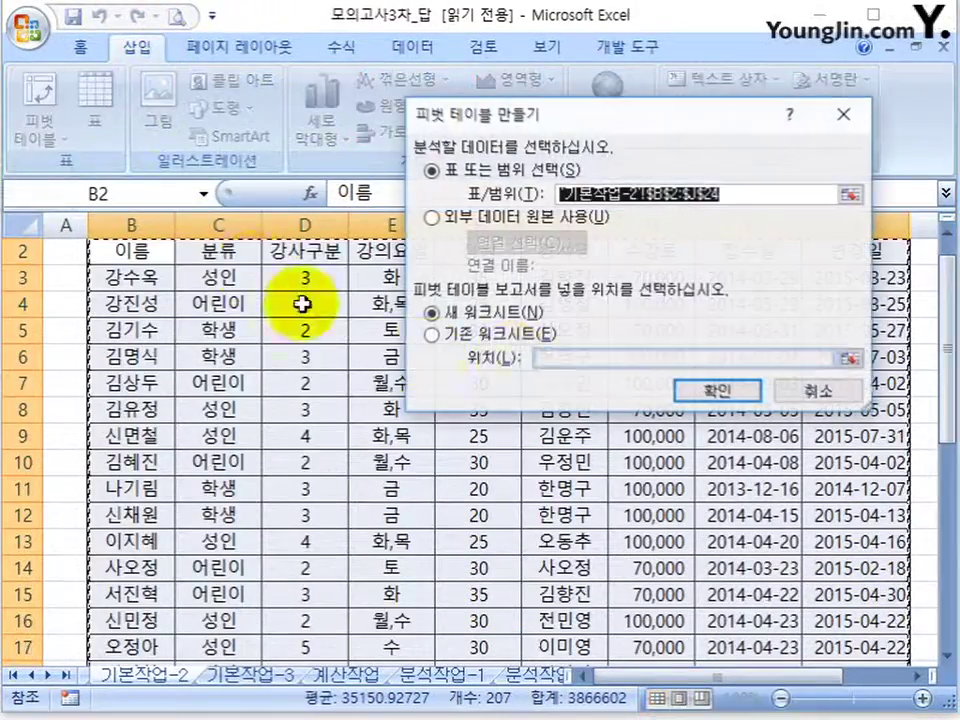
pyautogui.click(470, 335)
pyautogui.scroll(-10, 236, 525)
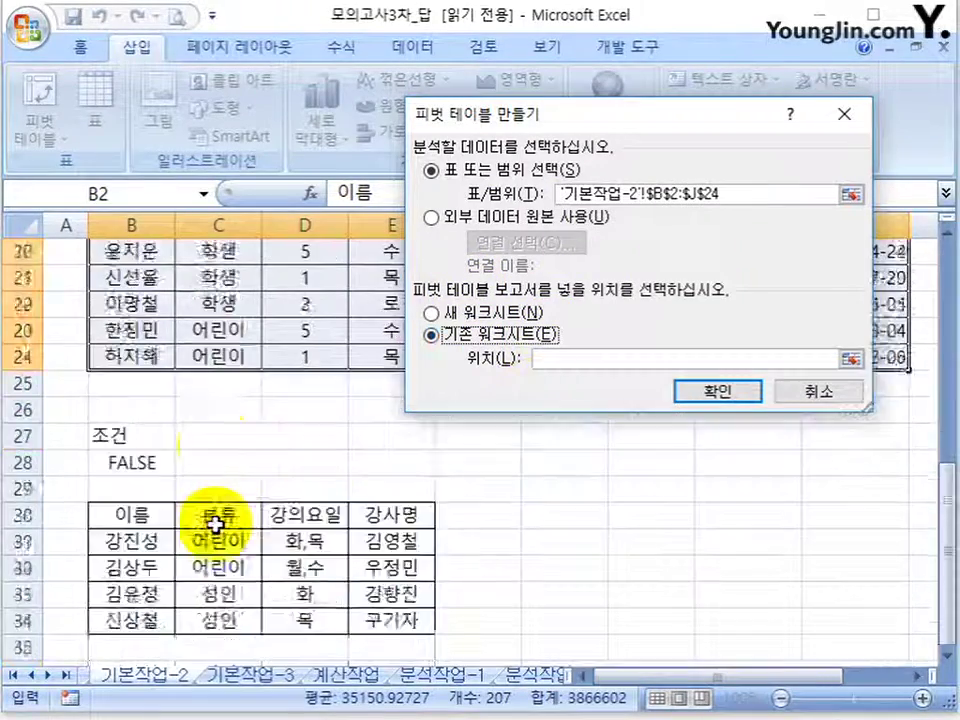
pyautogui.click(167, 435)
pyautogui.click(718, 393)
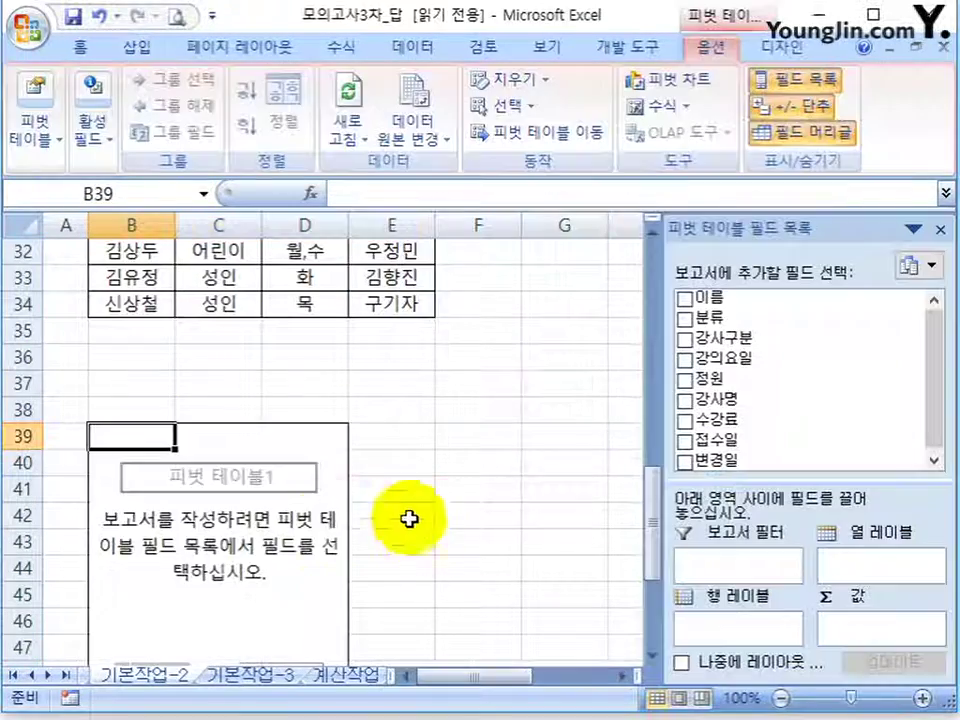
# Lay out the pivot table with 이름 as report filter, 강사구분 as row labels, 강사명 as column labels and the sum of 수강료 as values.
pyautogui.scroll(-3, 340, 430)
pyautogui.click(282, 336)
pyautogui.scroll(5, 330, 440)
pyautogui.scroll(8, 272, 411)
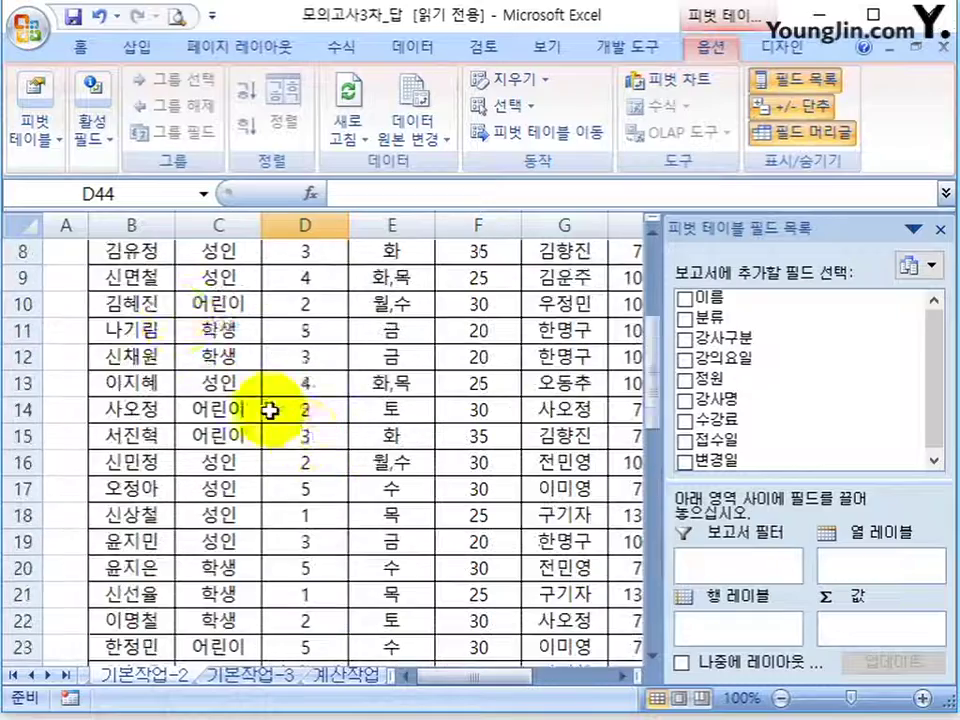
pyautogui.scroll(-13, 317, 454)
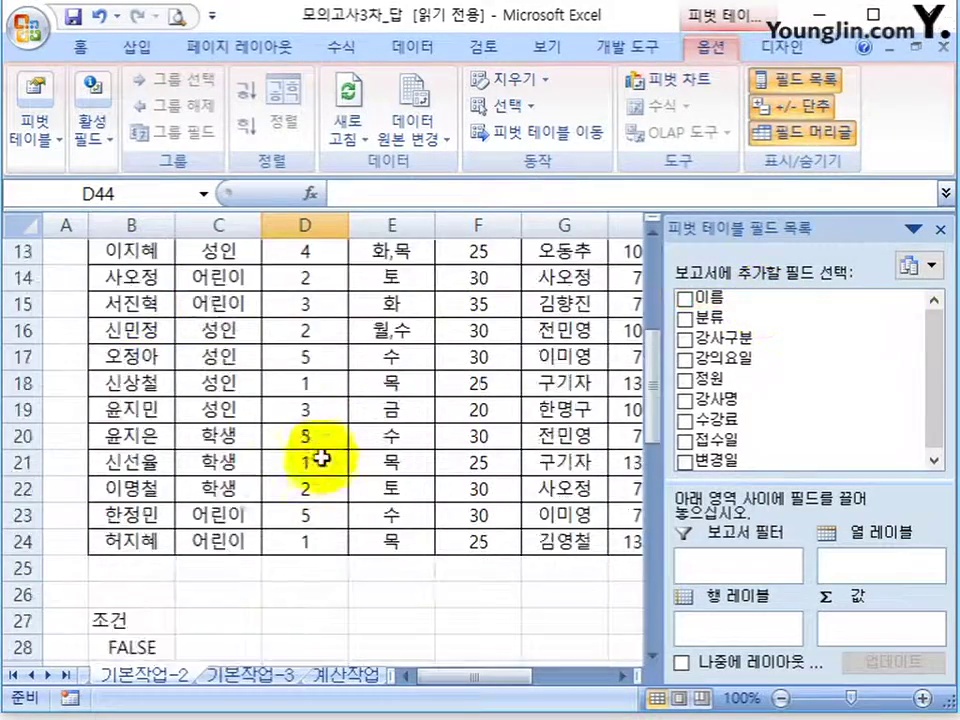
pyautogui.click(205, 402)
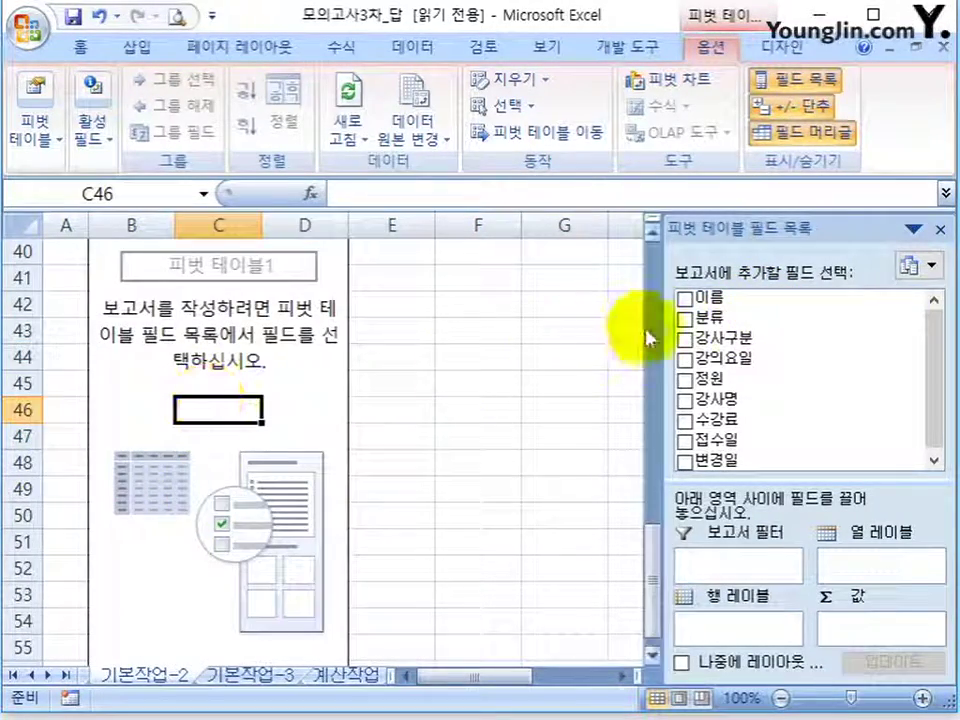
pyautogui.moveTo(700, 297); pyautogui.dragTo(790, 558)
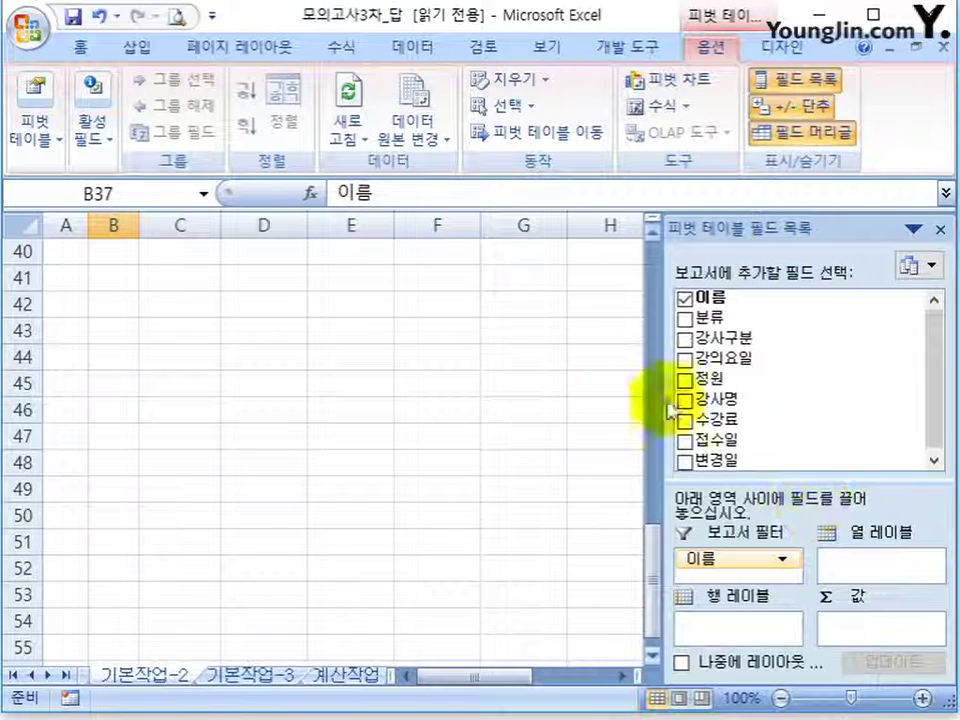
pyautogui.moveTo(740, 338); pyautogui.dragTo(744, 631)
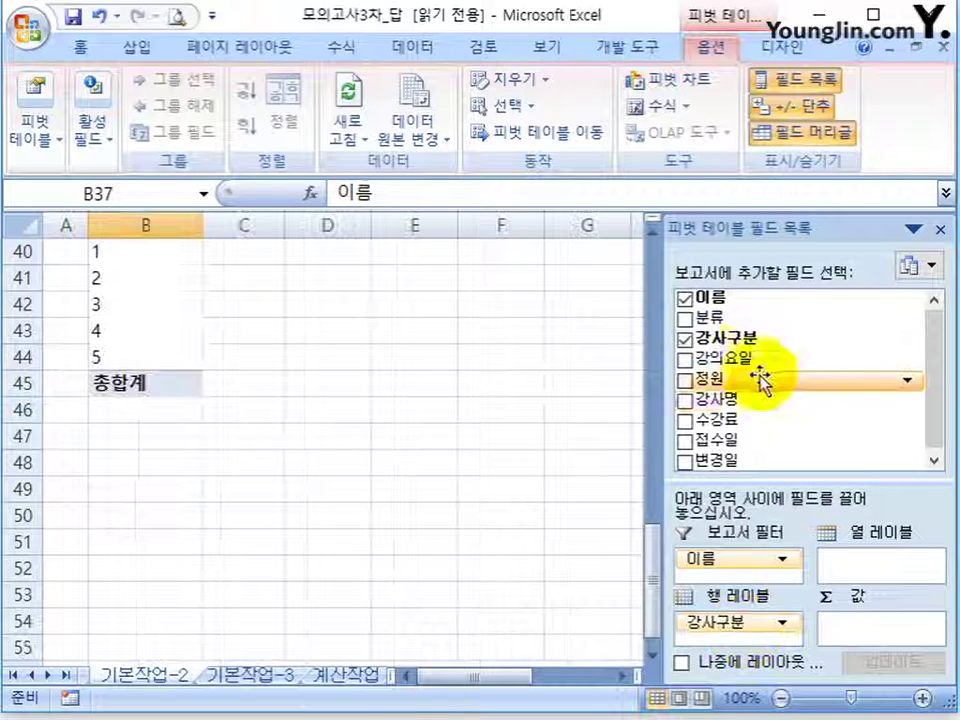
pyautogui.moveTo(760, 425); pyautogui.dragTo(890, 636)
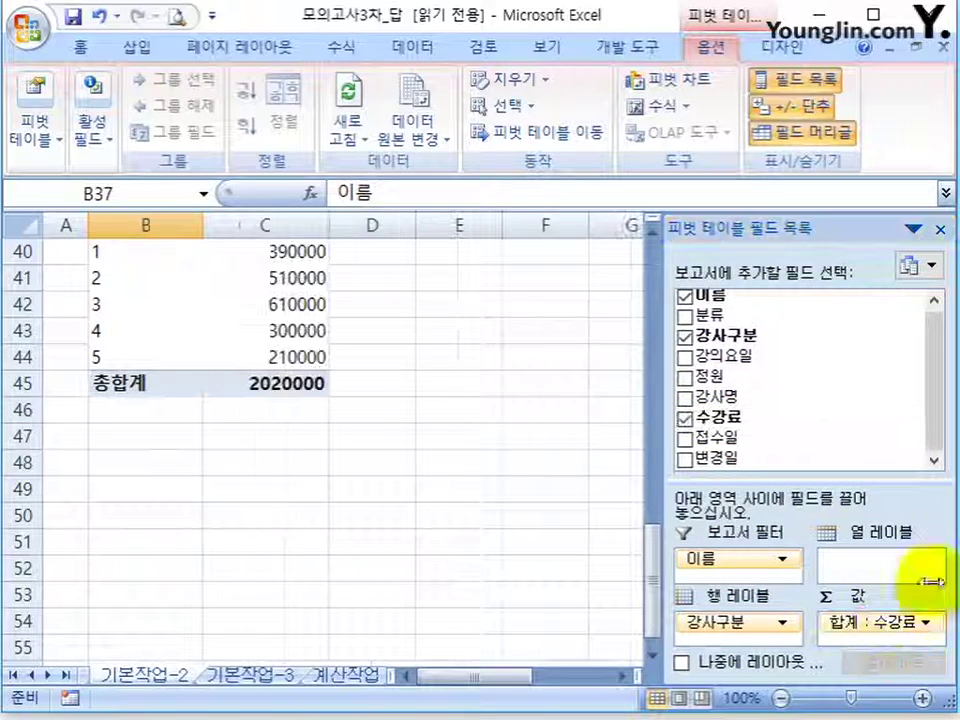
pyautogui.moveTo(700, 395); pyautogui.dragTo(879, 570)
pyautogui.scroll(3, 343, 460)
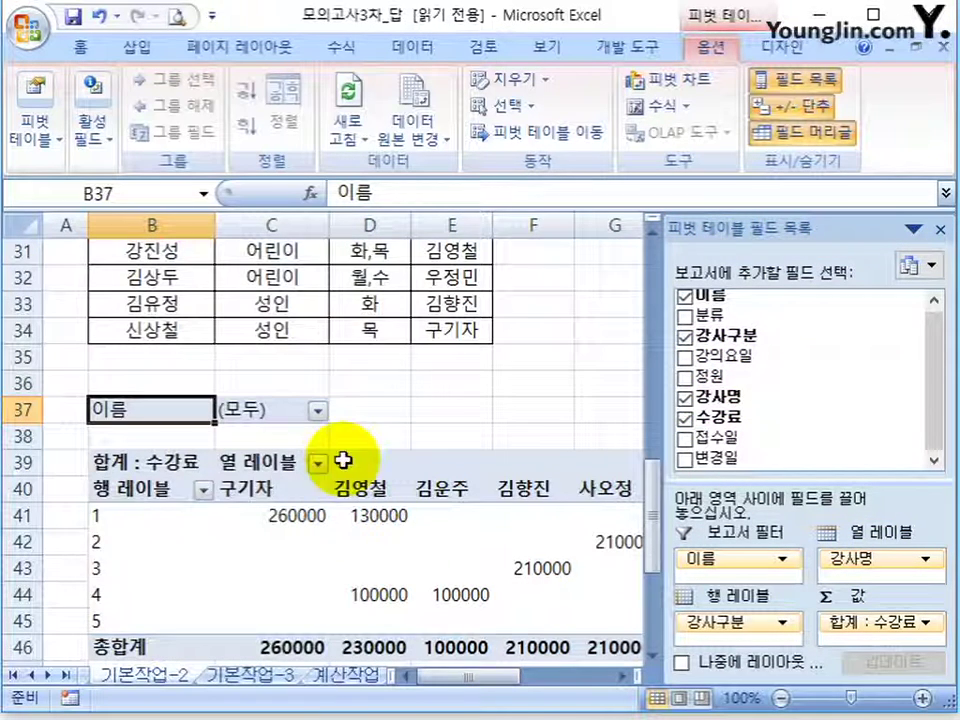
# Replace 강사구분 with 분류 in the pivot table's row labels.
pyautogui.click(122, 540)
pyautogui.click(368, 515)
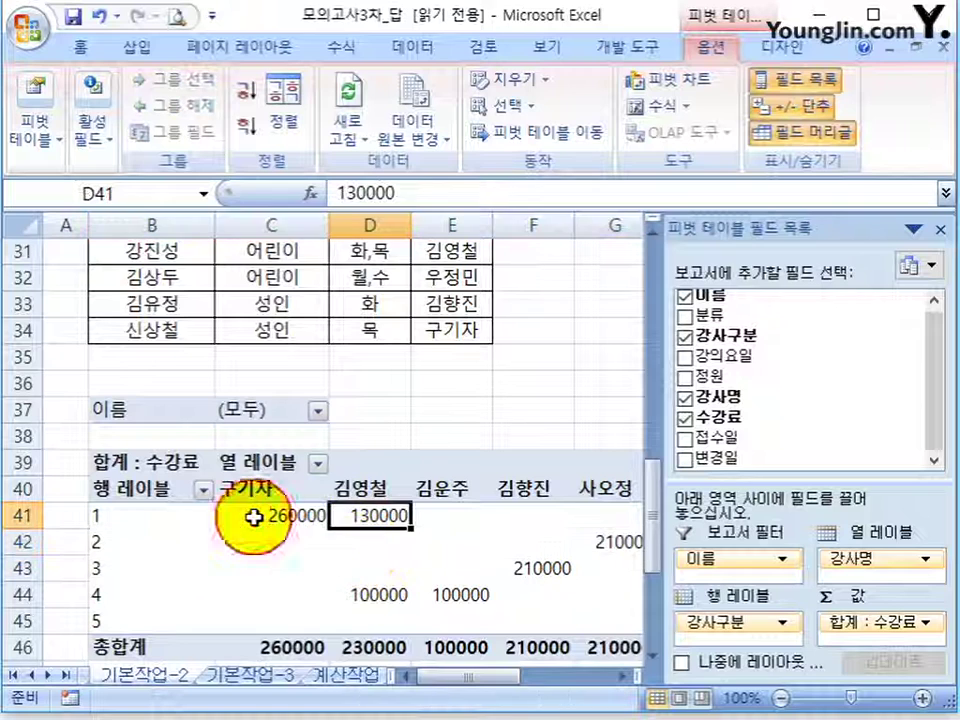
pyautogui.click(279, 515)
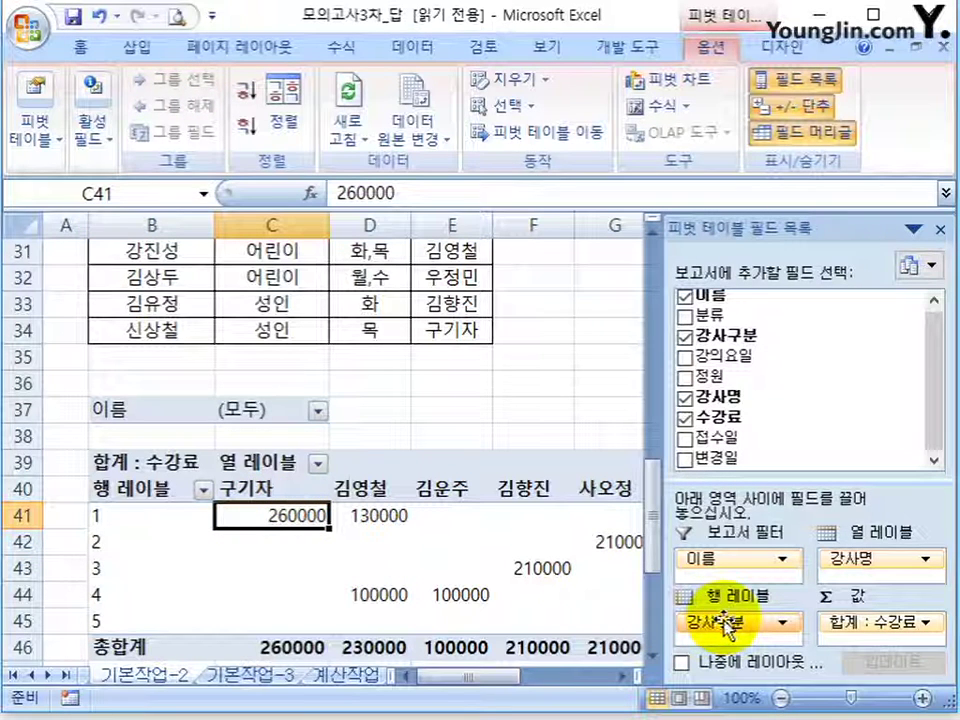
pyautogui.moveTo(730, 625); pyautogui.dragTo(790, 425)
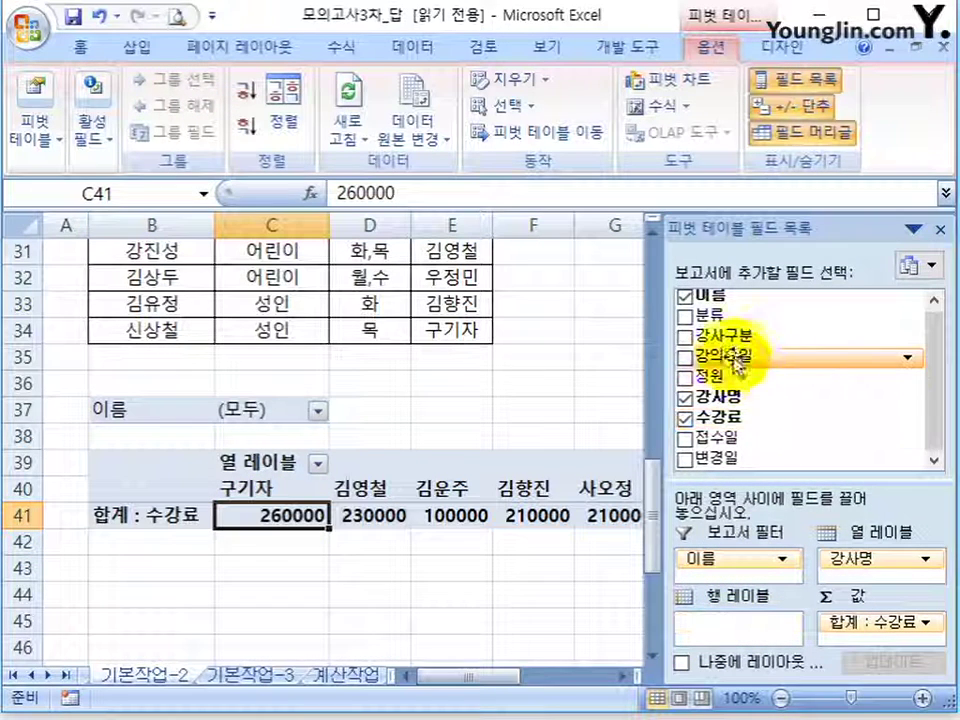
pyautogui.moveTo(699, 322); pyautogui.dragTo(718, 628)
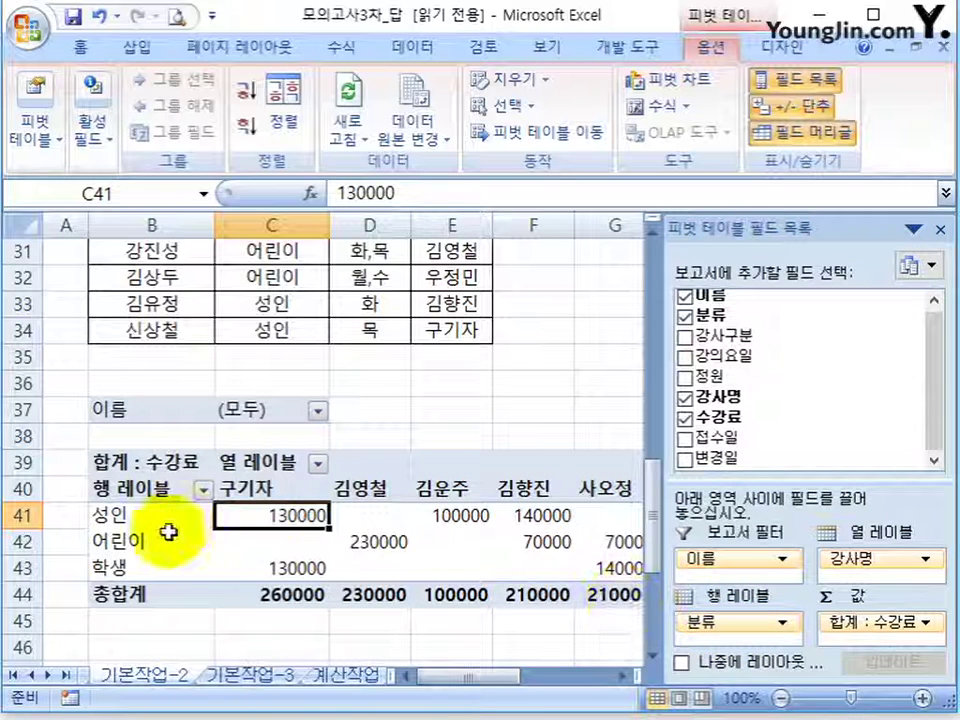
# Examine how the pivot table summarises 수강료 by 분류 rows and 강사명 columns.
pyautogui.click(120, 541)
pyautogui.click(116, 516)
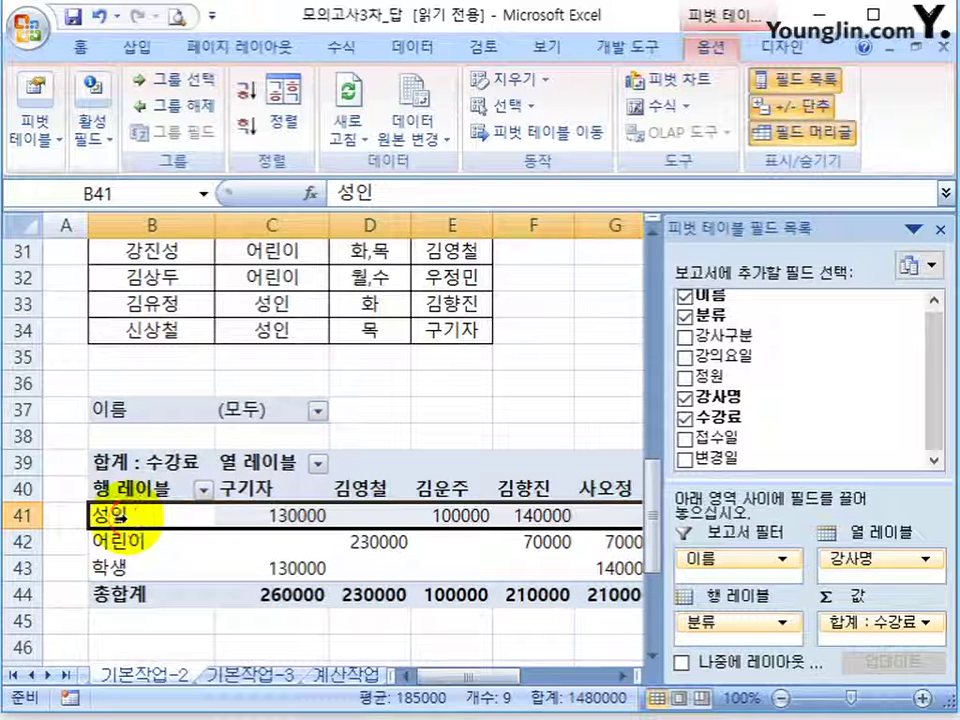
pyautogui.click(312, 515)
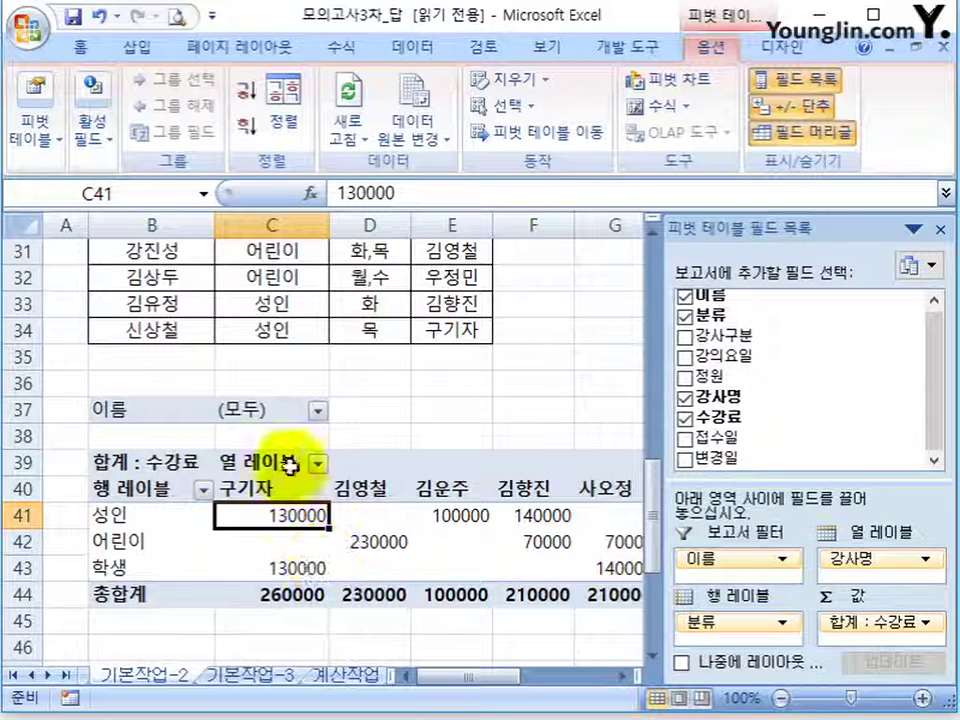
pyautogui.scroll(-3, 493, 583)
pyautogui.scroll(3, 493, 583)
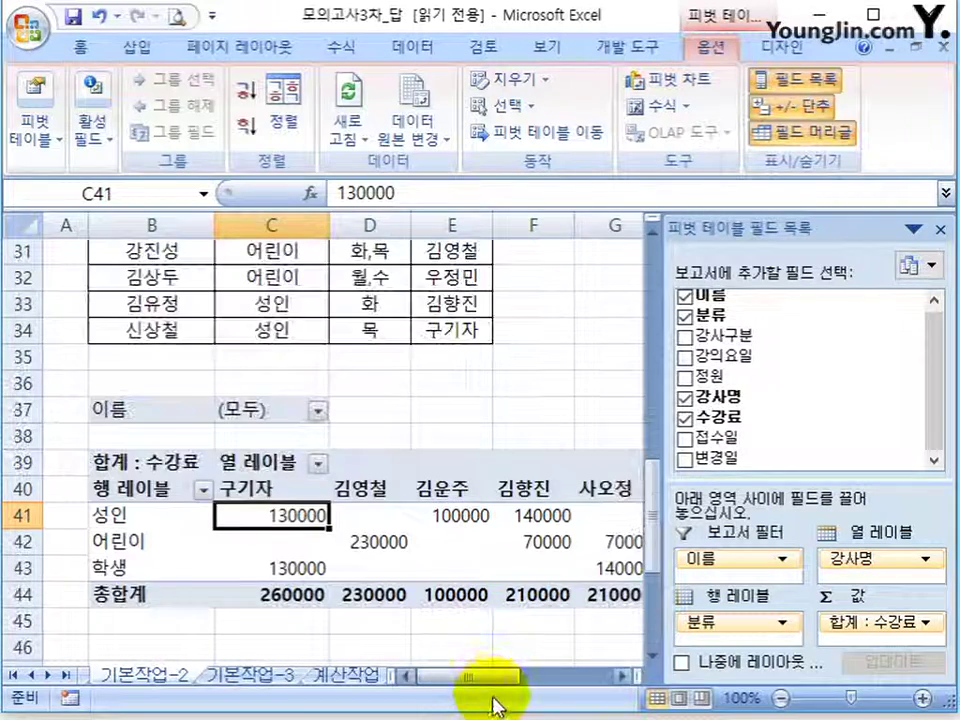
pyautogui.moveTo(482, 676); pyautogui.dragTo(458, 690)
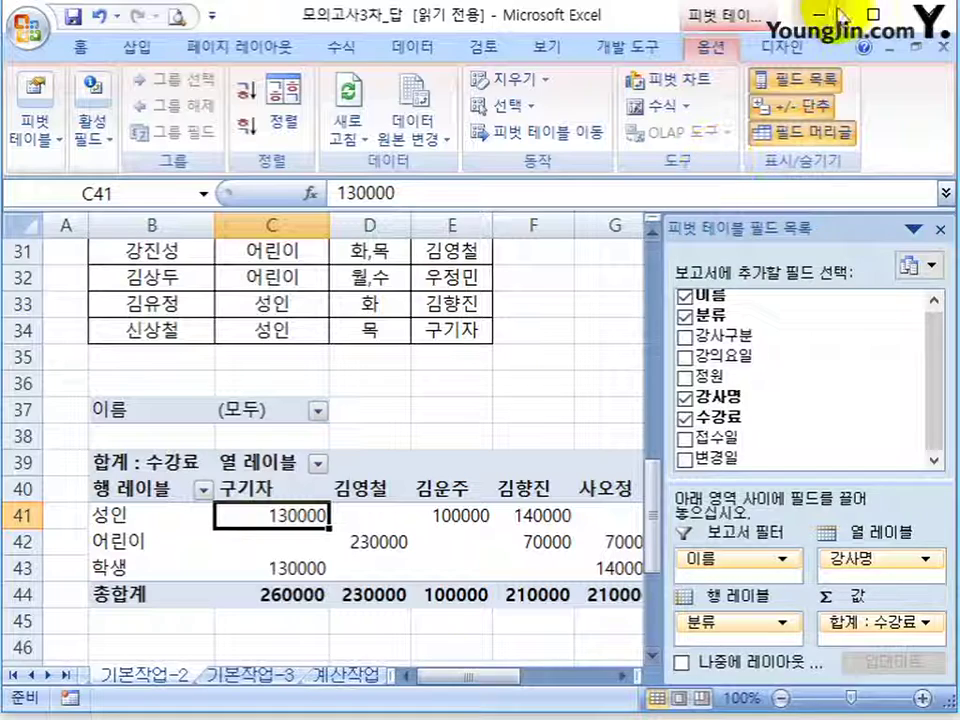
pyautogui.click(940, 14)
pyautogui.scroll(-1, 340, 398)
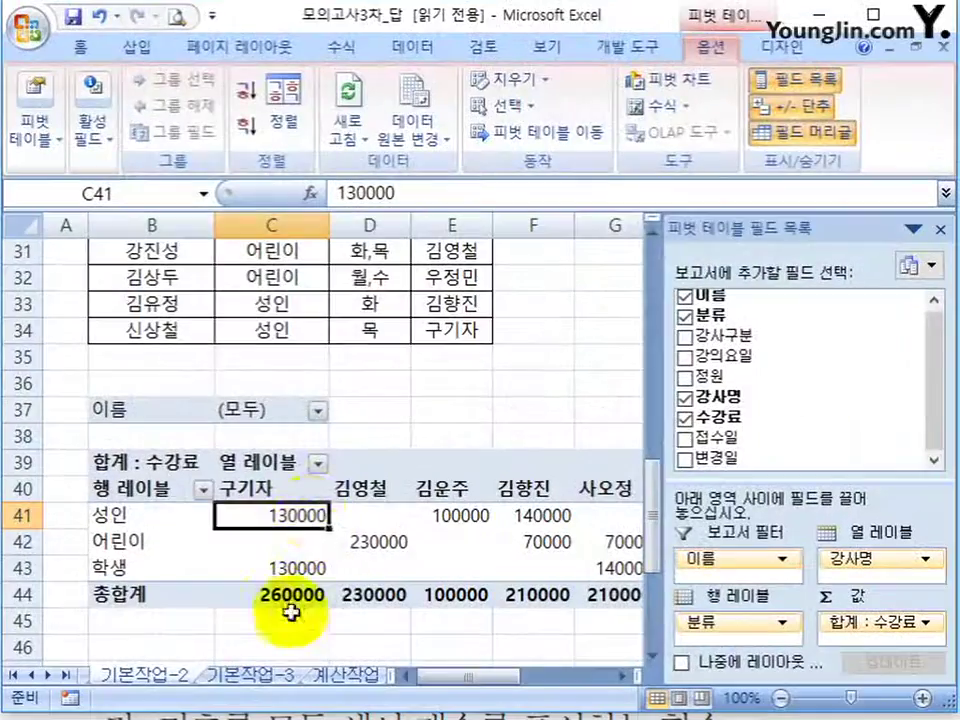
# Sort the source data table by 이름 in ascending order, try descending order, and restore ascending order.
pyautogui.click(349, 328)
pyautogui.scroll(10, 354, 386)
pyautogui.click(370, 356)
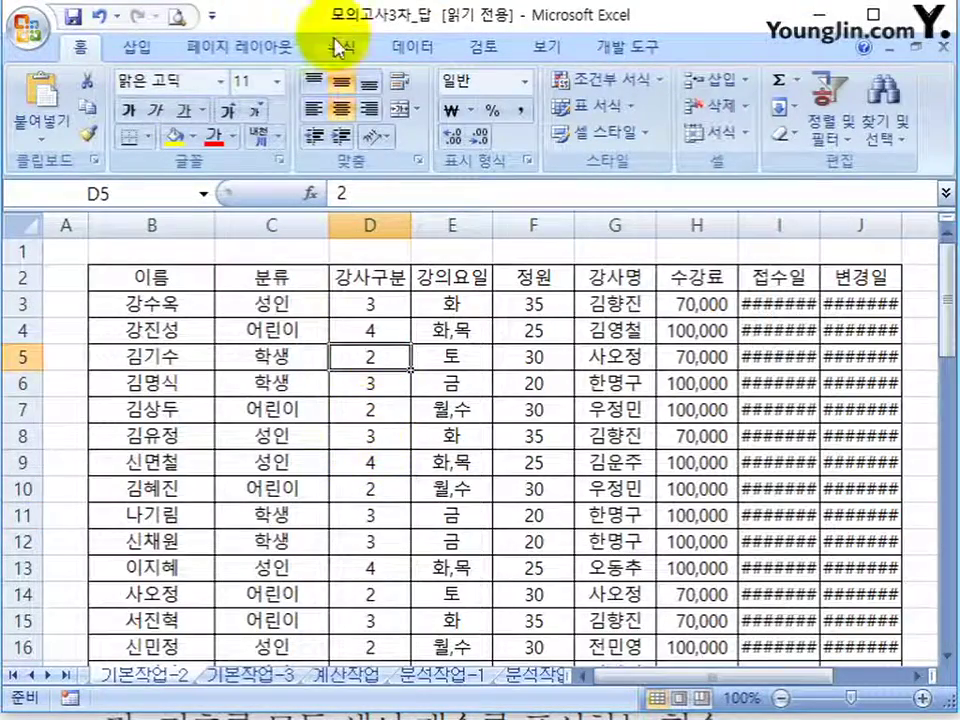
pyautogui.click(411, 46)
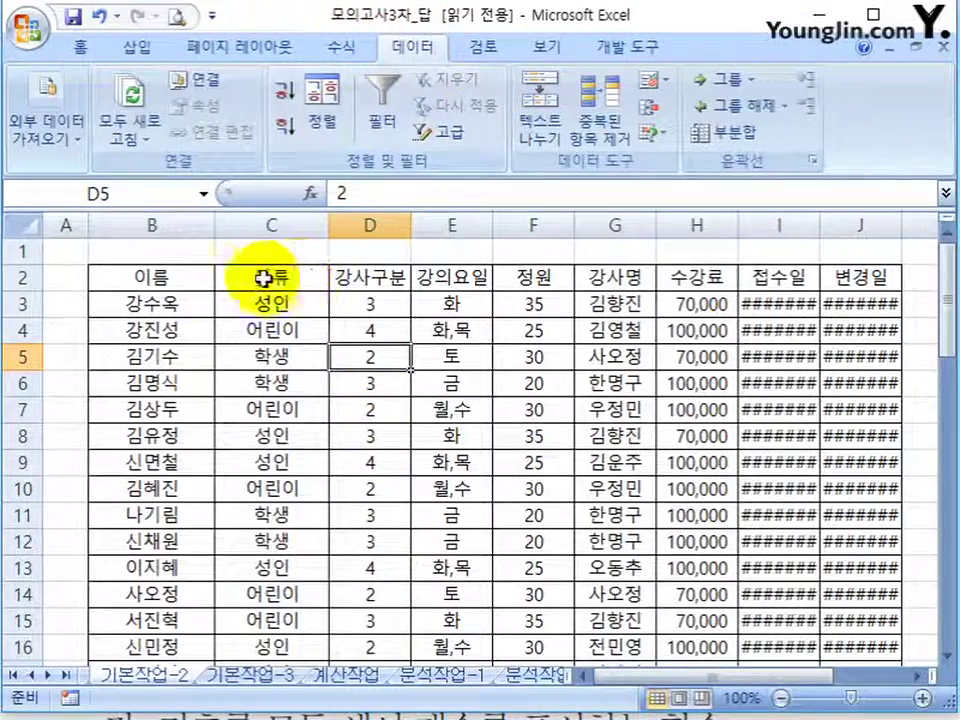
pyautogui.click(180, 277)
pyautogui.click(287, 97)
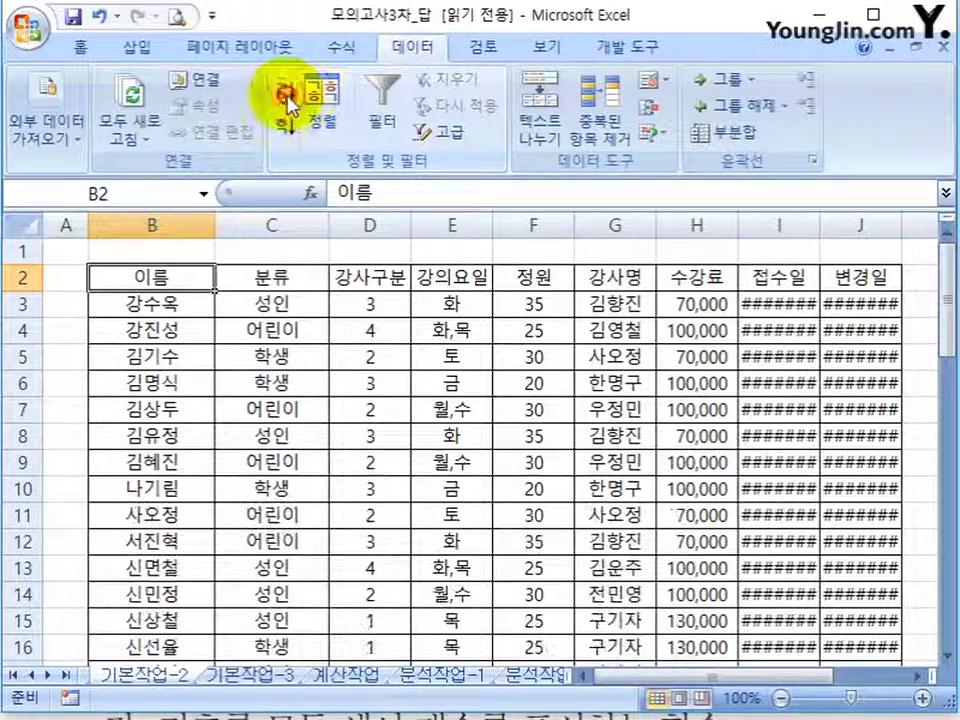
pyautogui.click(287, 127)
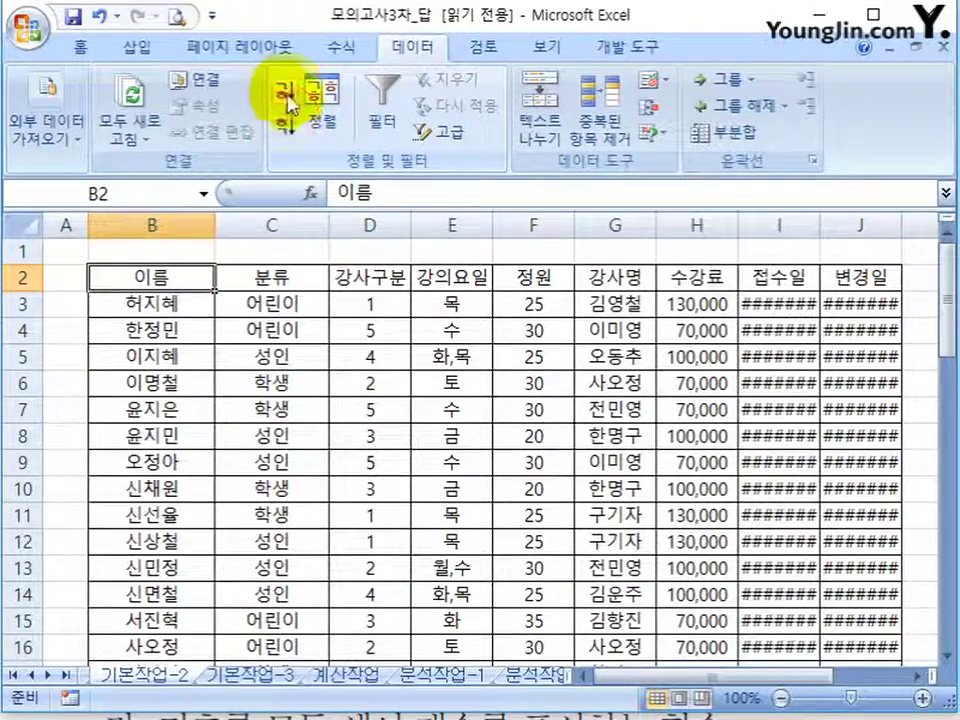
pyautogui.click(287, 97)
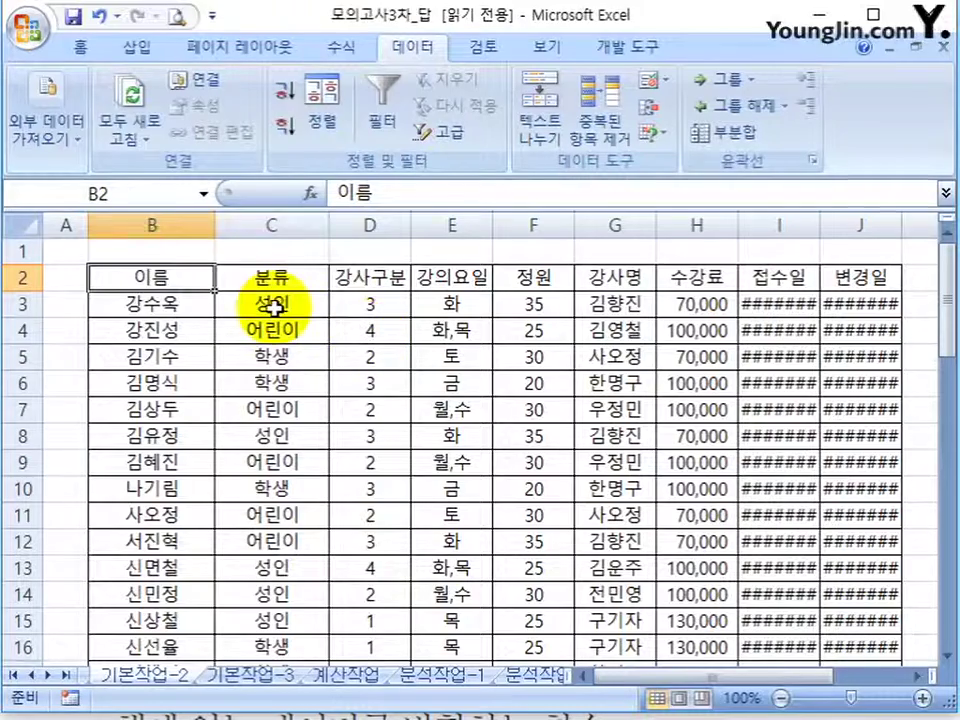
# Sort the source data table by 분류 in ascending order.
pyautogui.click(272, 277)
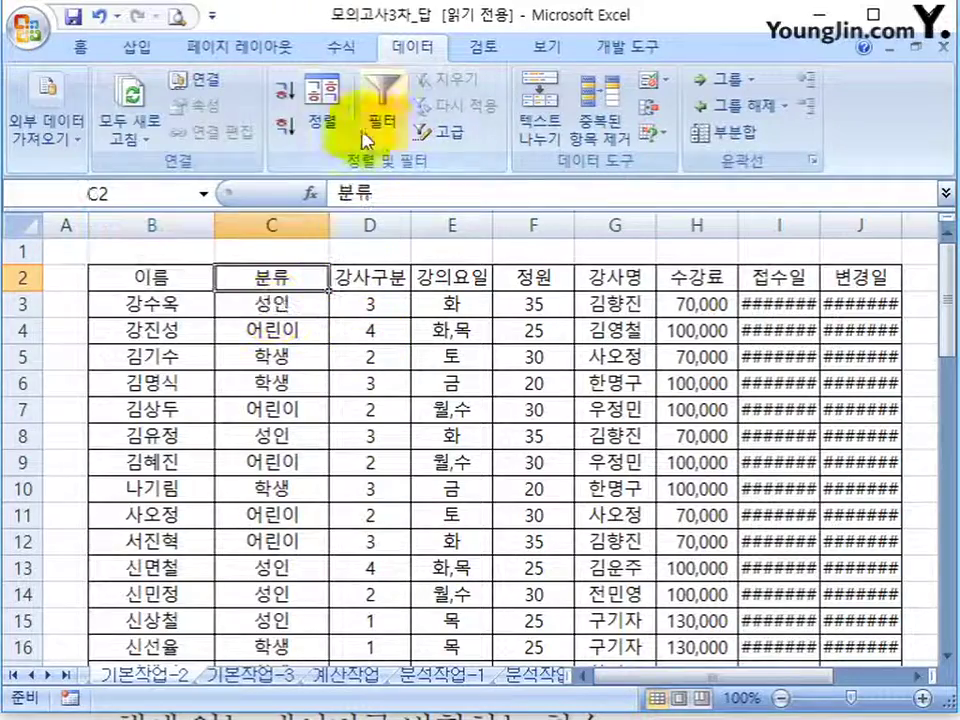
pyautogui.click(286, 88)
pyautogui.scroll(-5, 281, 520)
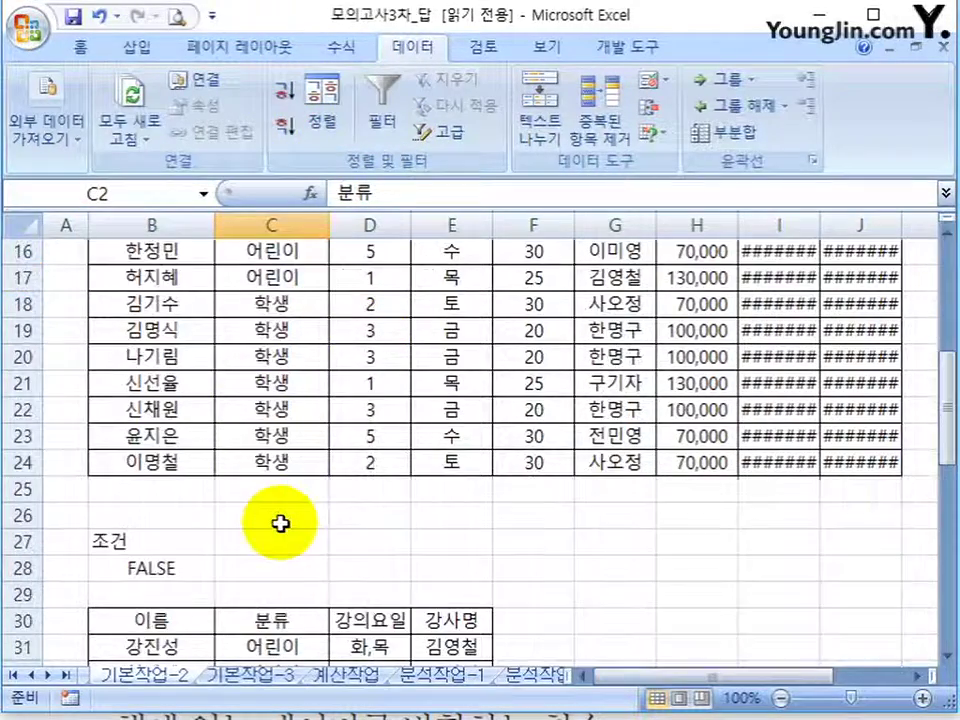
pyautogui.scroll(5, 281, 518)
# Add subtotals to the source table, grouped by 분류, using the 합계 function on 수강료 only, and inspect the 성인 subtotal formula.
pyautogui.click(340, 334)
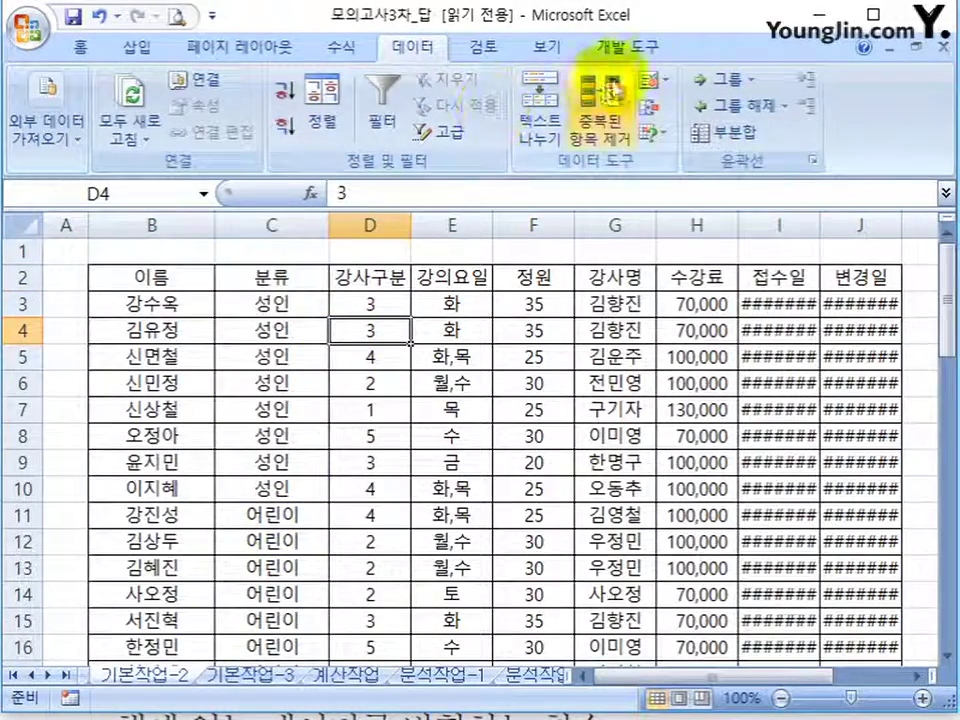
pyautogui.click(722, 136)
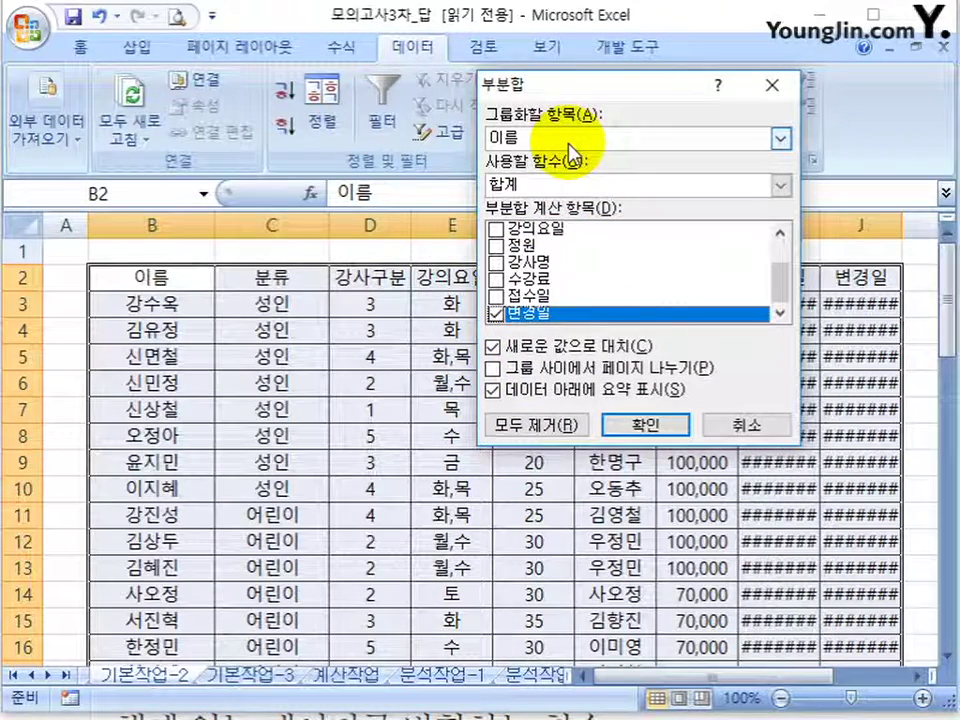
pyautogui.click(505, 138)
pyautogui.click(510, 174)
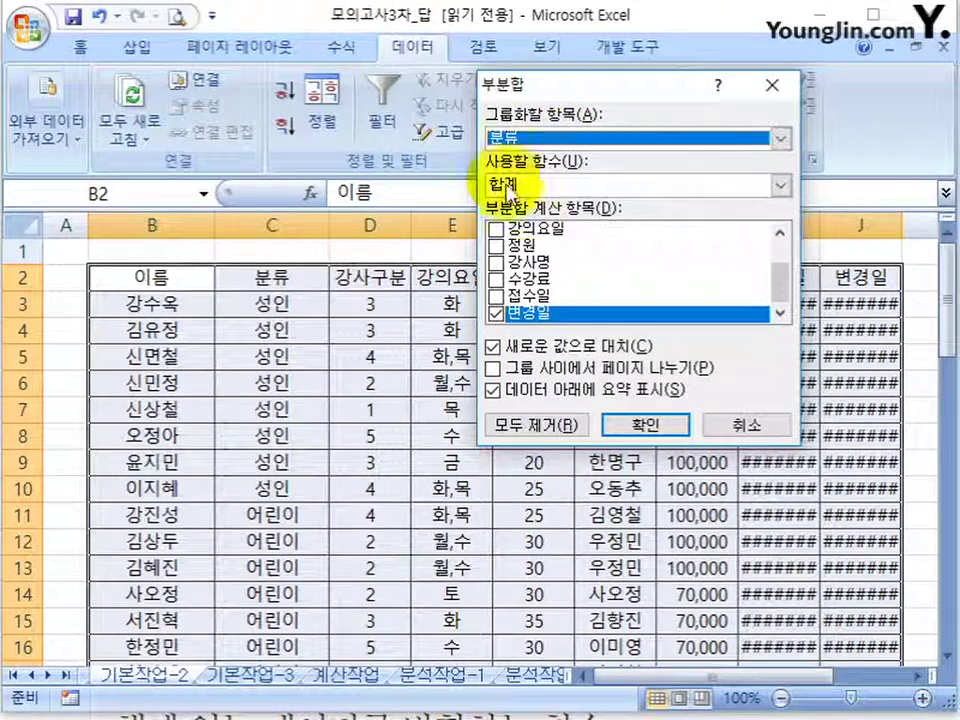
pyautogui.click(496, 314)
pyautogui.click(496, 279)
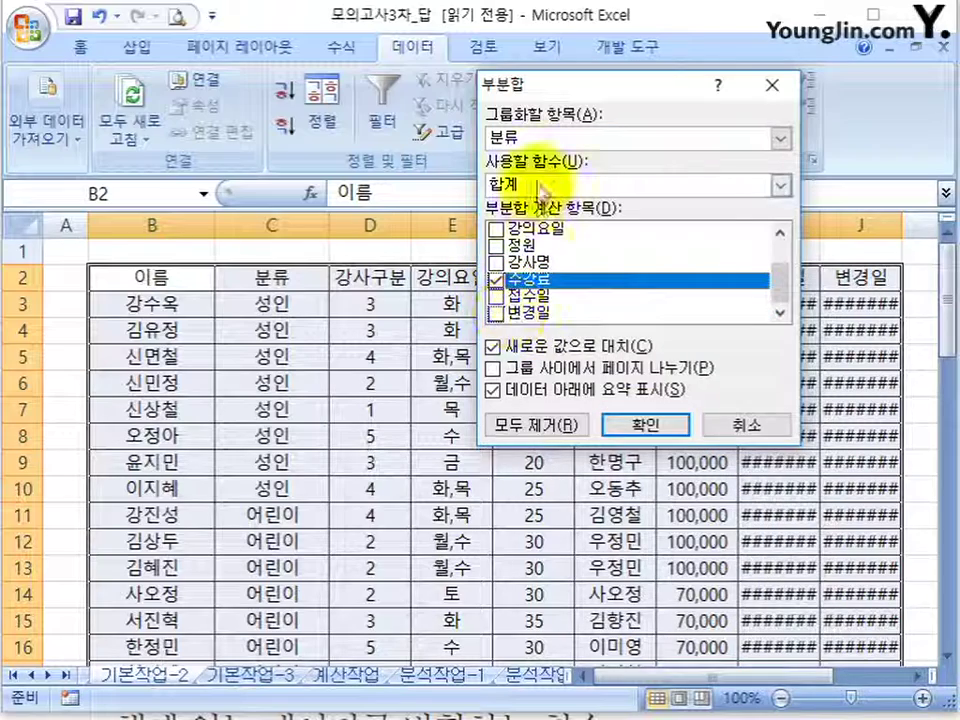
pyautogui.click(618, 425)
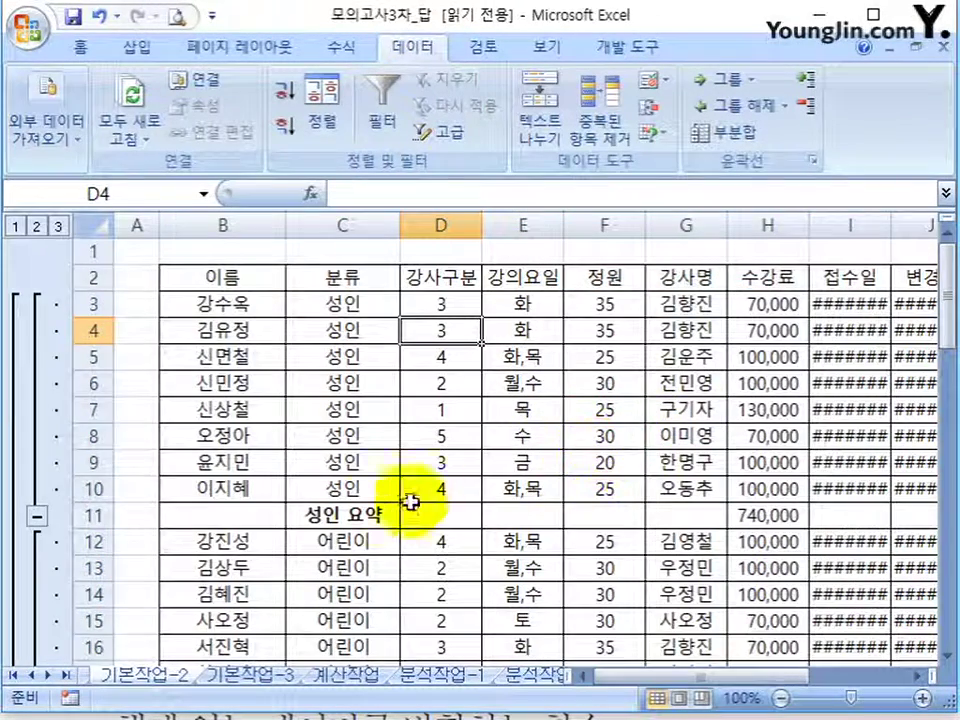
pyautogui.click(343, 516)
pyautogui.click(795, 515)
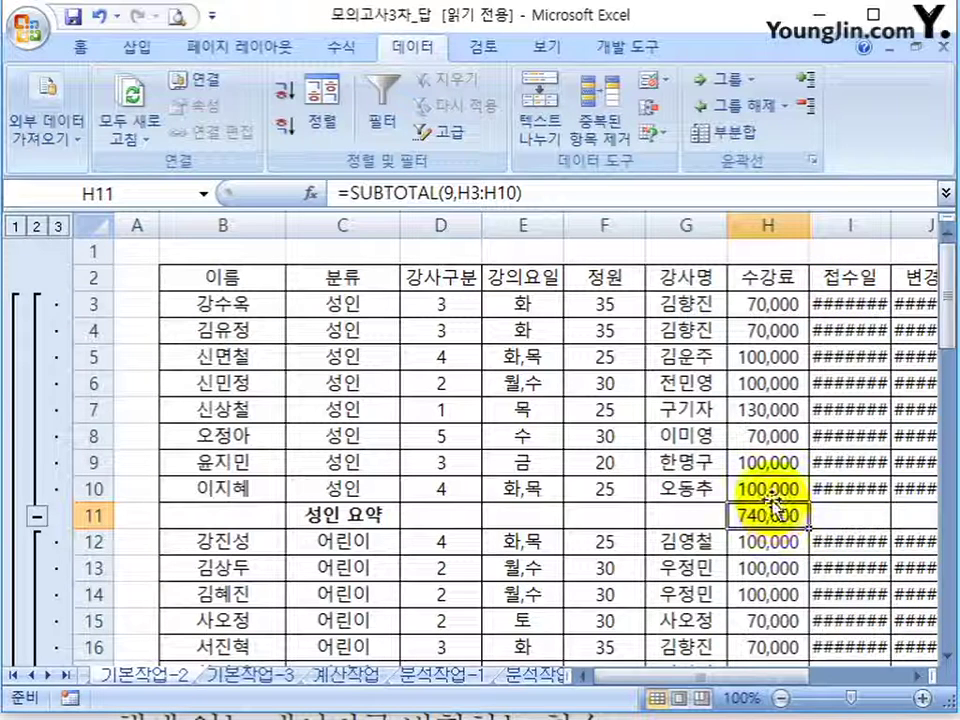
# Review the subtotal rows for each 분류 and switch to the 분석작업-2 sheet.
pyautogui.scroll(-4, 775, 470)
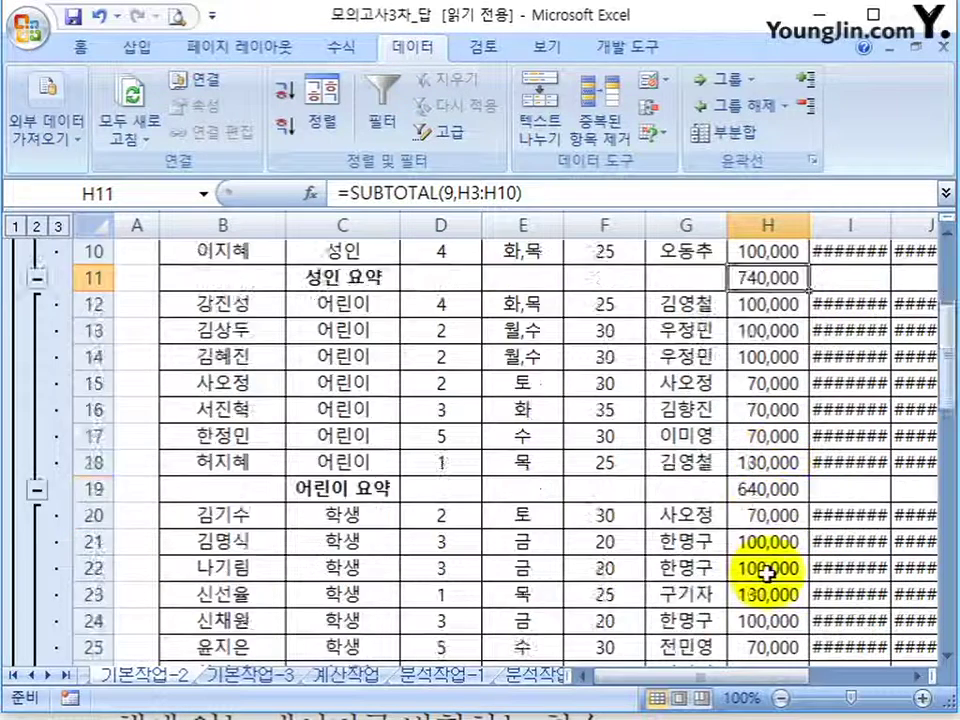
pyautogui.scroll(4, 767, 578)
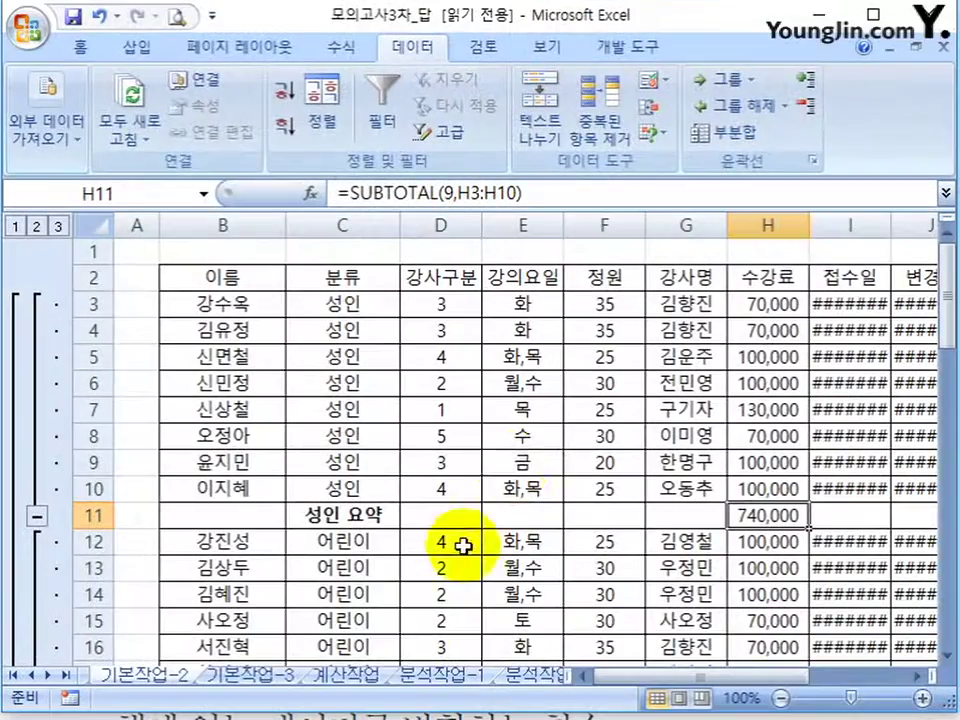
pyautogui.click(414, 673)
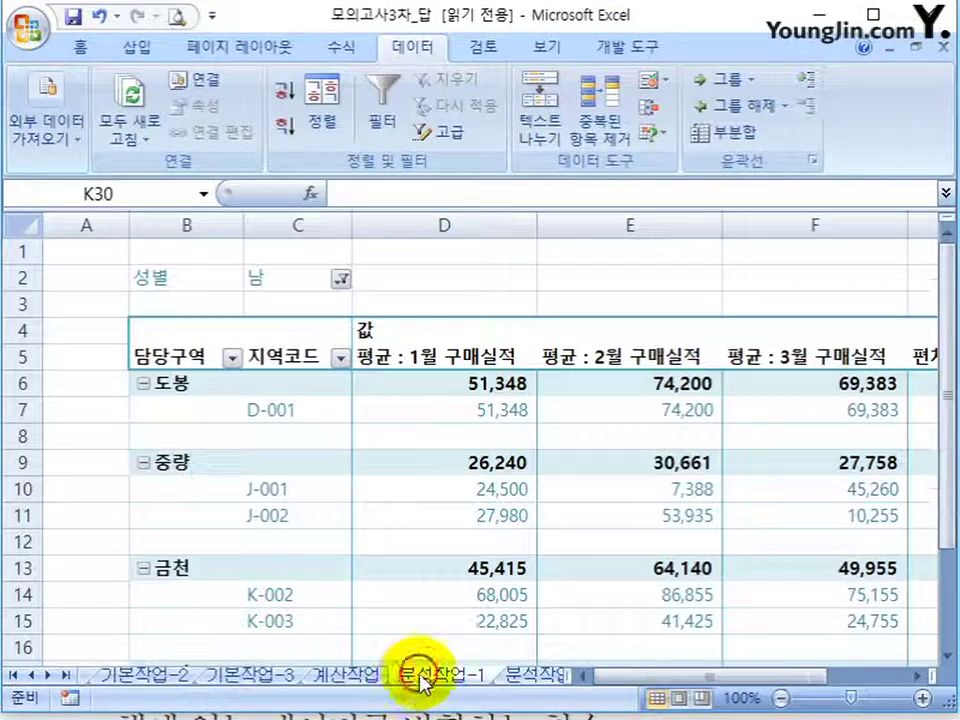
pyautogui.click(525, 676)
pyautogui.scroll(-4, 574, 499)
pyautogui.scroll(4, 574, 499)
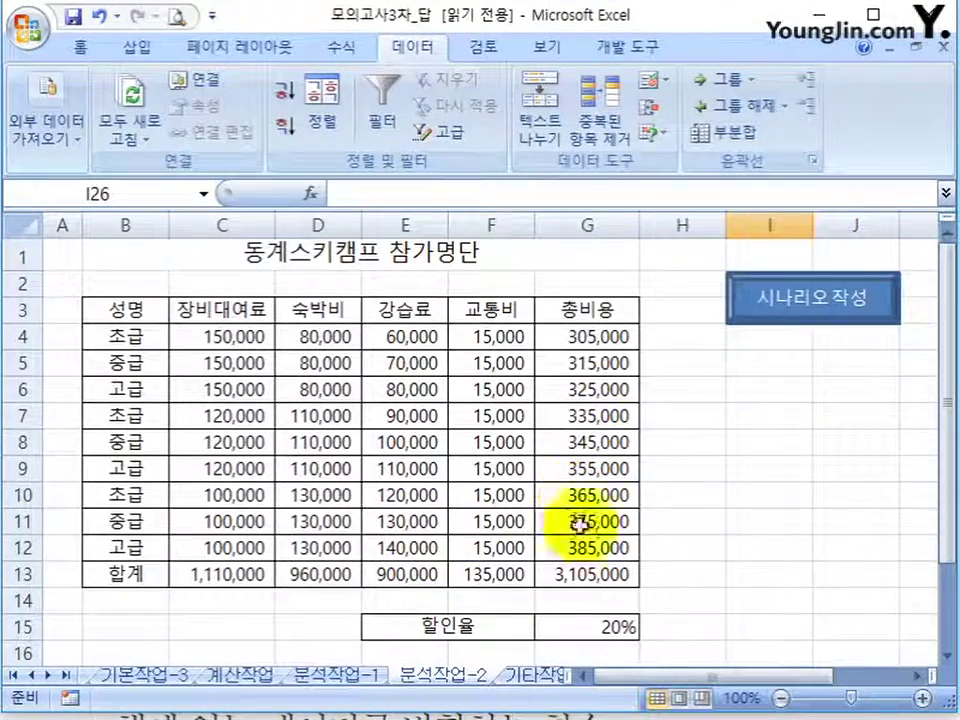
# Examine the ski camp cost table, the 총비용 formula in G4 and the 할인율 cell G15.
pyautogui.click(823, 294)
pyautogui.click(770, 415)
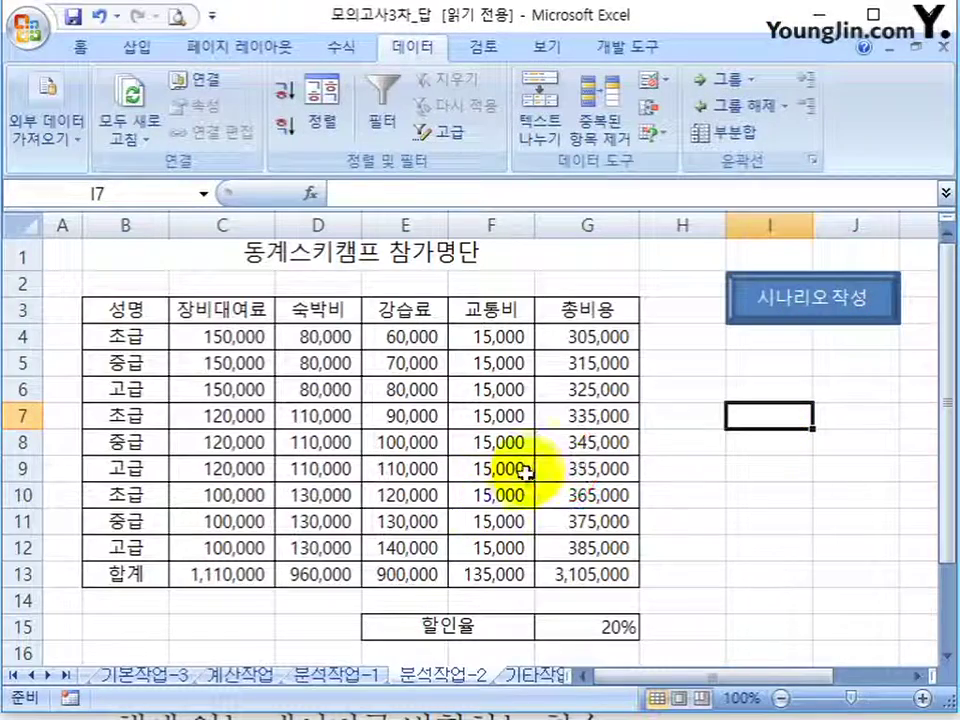
pyautogui.click(491, 307)
pyautogui.moveTo(125, 309); pyautogui.dragTo(573, 548)
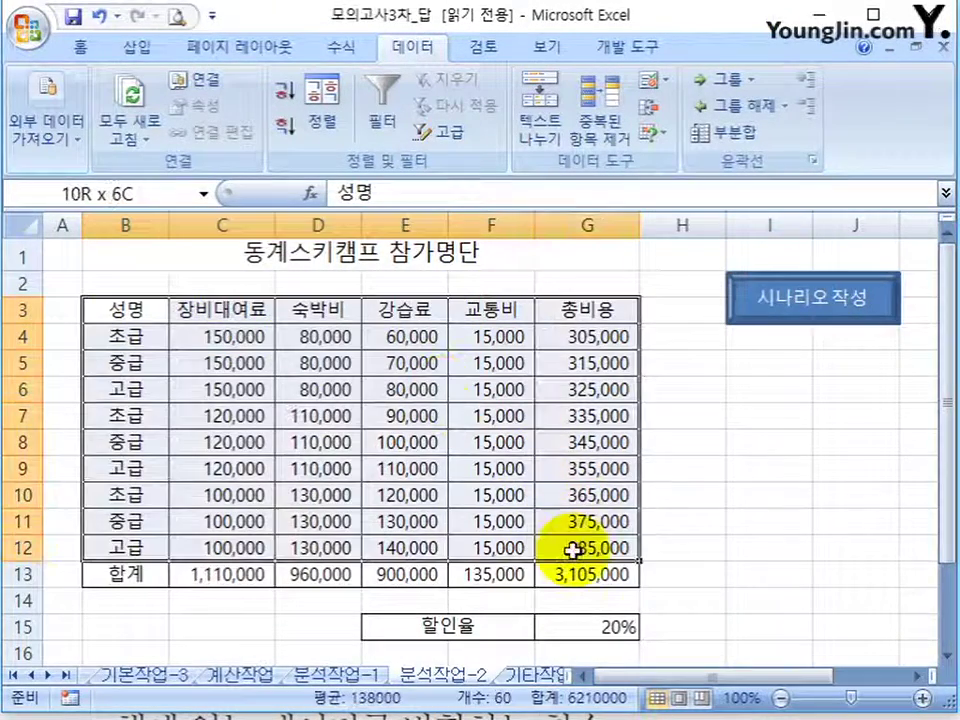
pyautogui.scroll(-2, 610, 530)
pyautogui.click(585, 465)
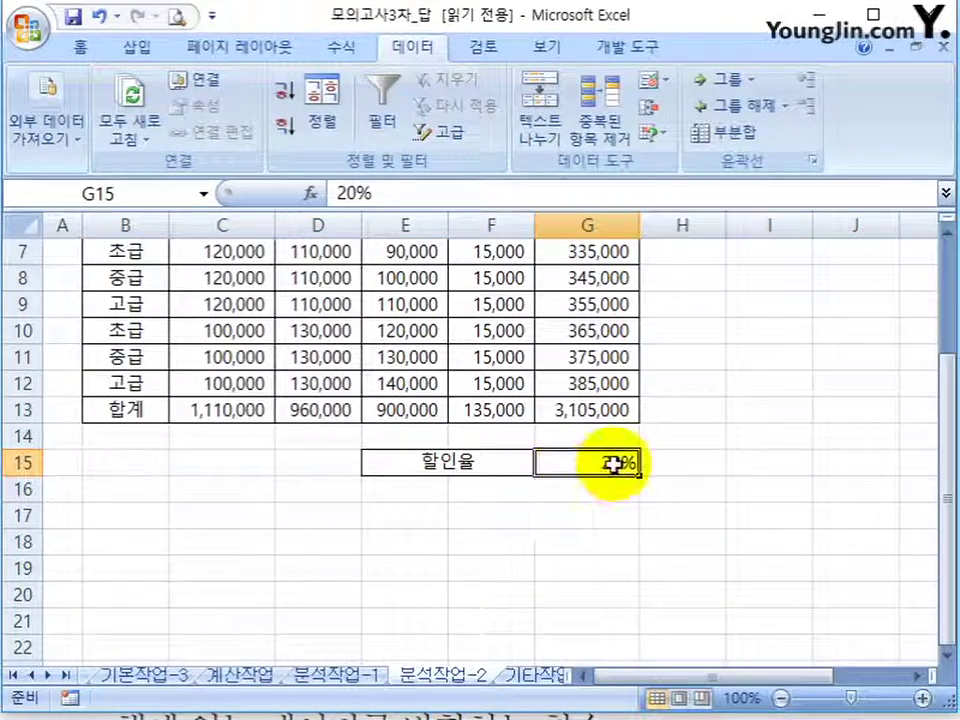
pyautogui.scroll(2, 612, 462)
pyautogui.click(570, 340)
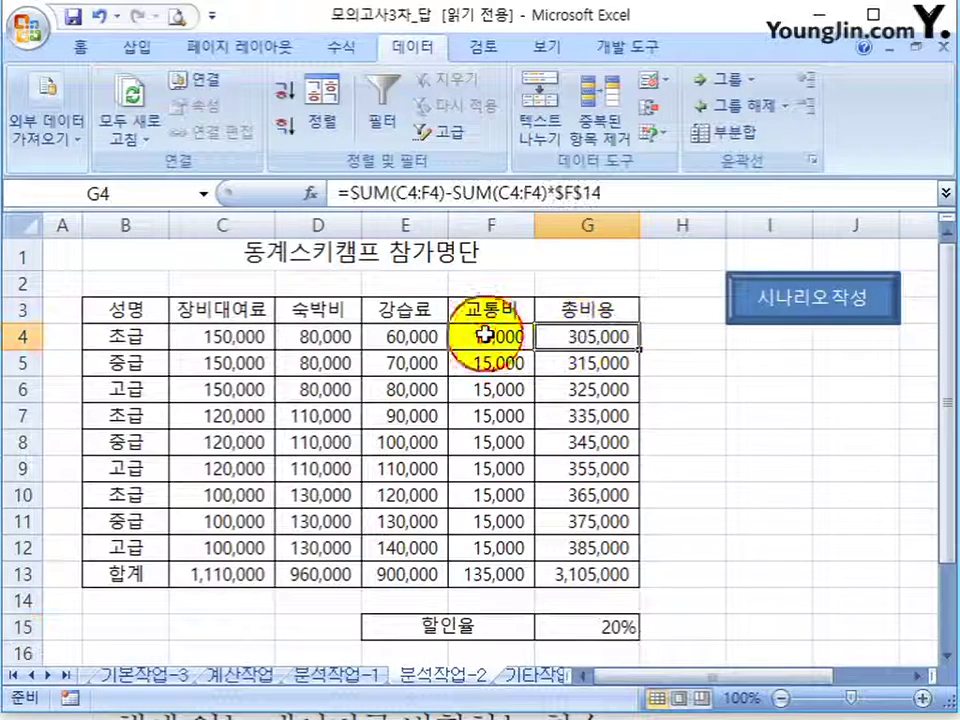
pyautogui.click(440, 337)
pyautogui.scroll(-2, 583, 430)
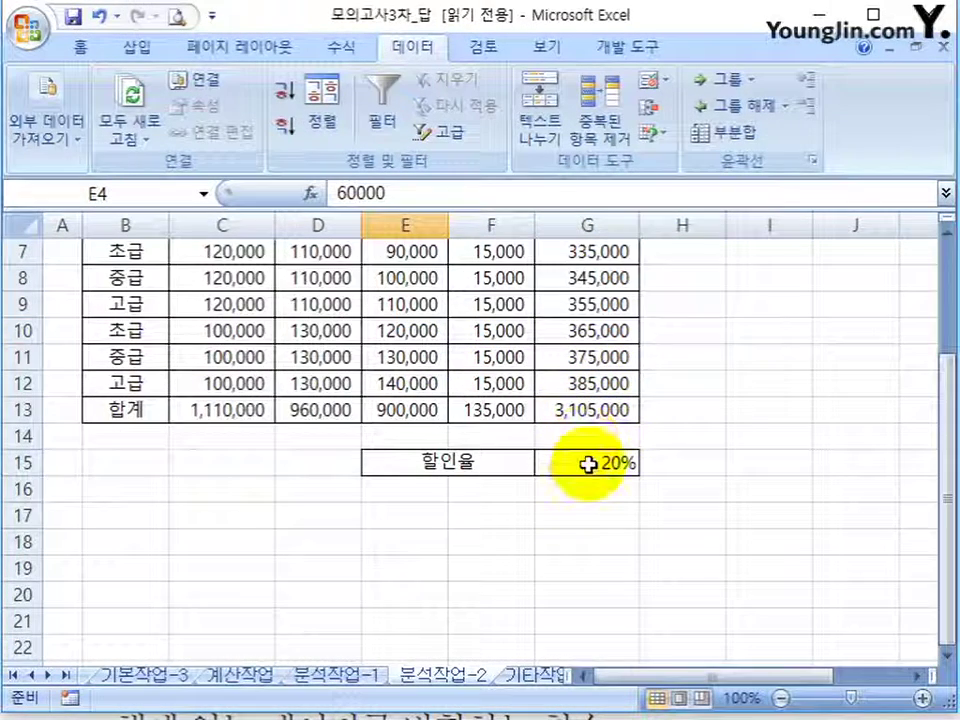
# Create a scenario named 인상 in the Scenario Manager with changing cell G15 set to 30%.
pyautogui.click(590, 464)
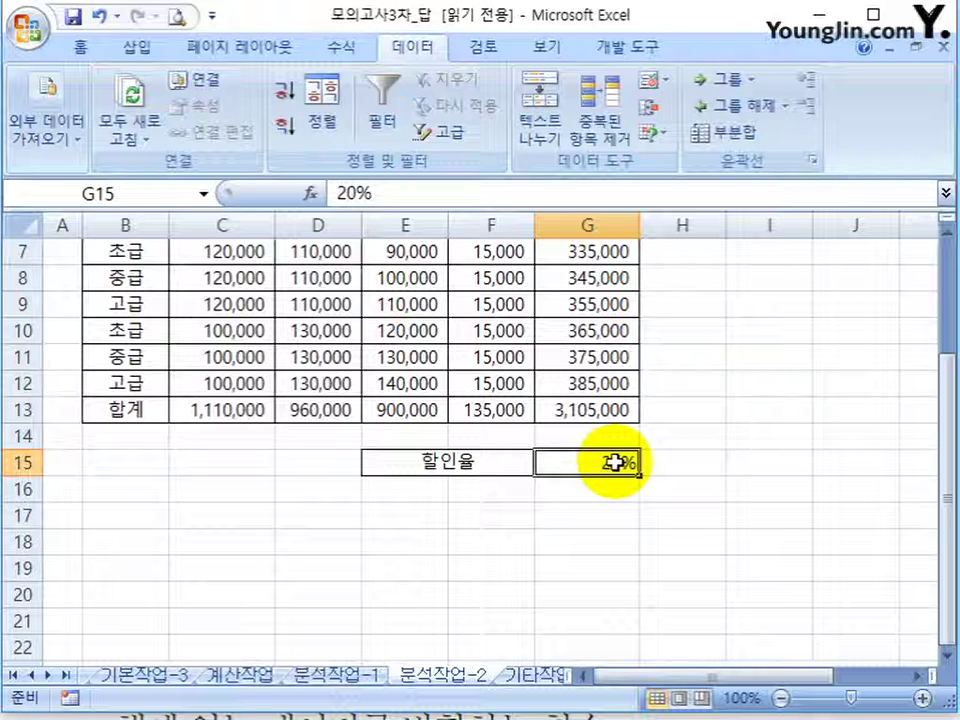
pyautogui.click(652, 132)
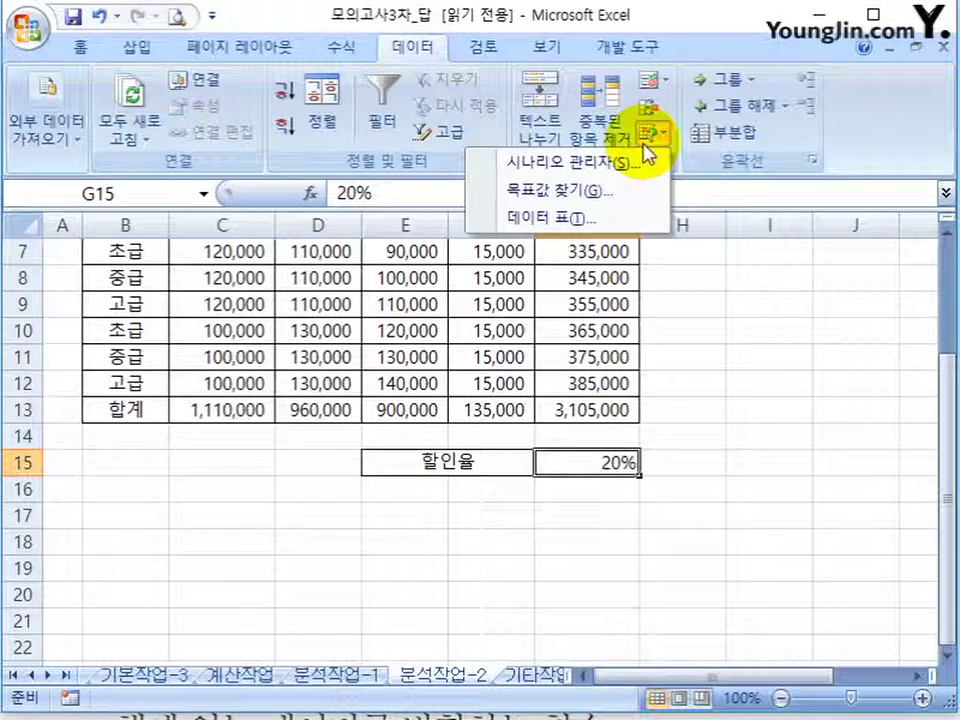
pyautogui.click(550, 163)
pyautogui.click(889, 128)
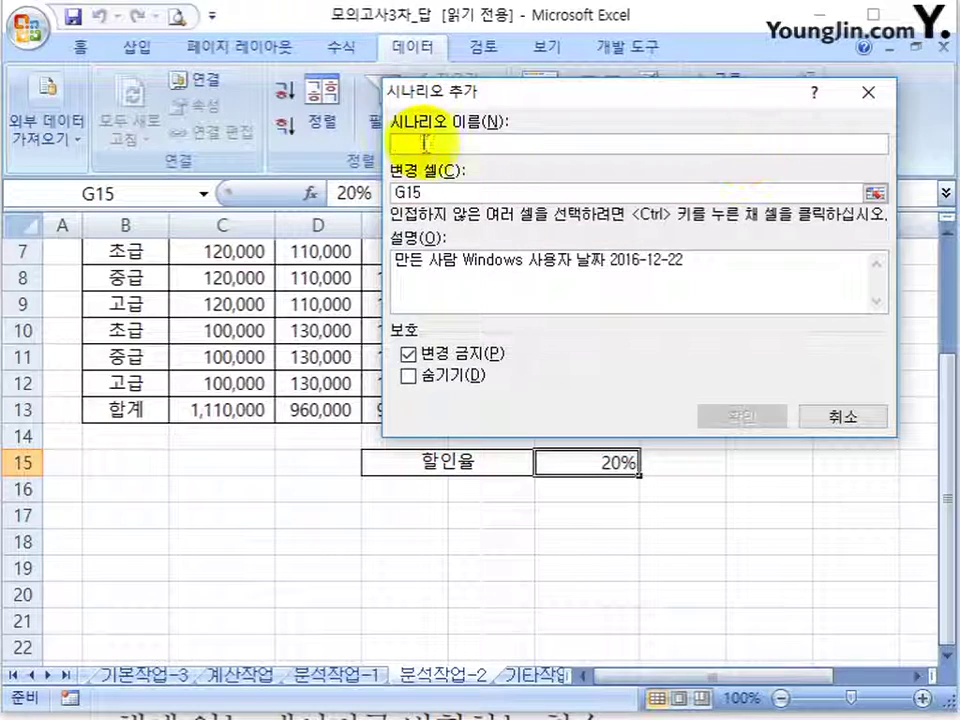
pyautogui.write('인')
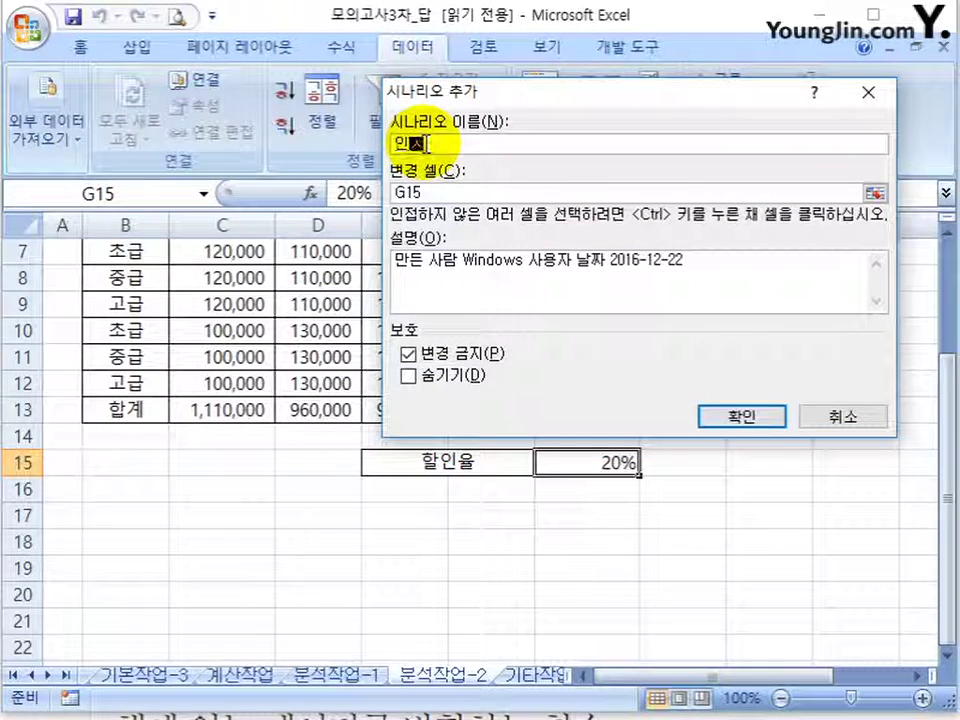
pyautogui.write('상')
pyautogui.click(728, 415)
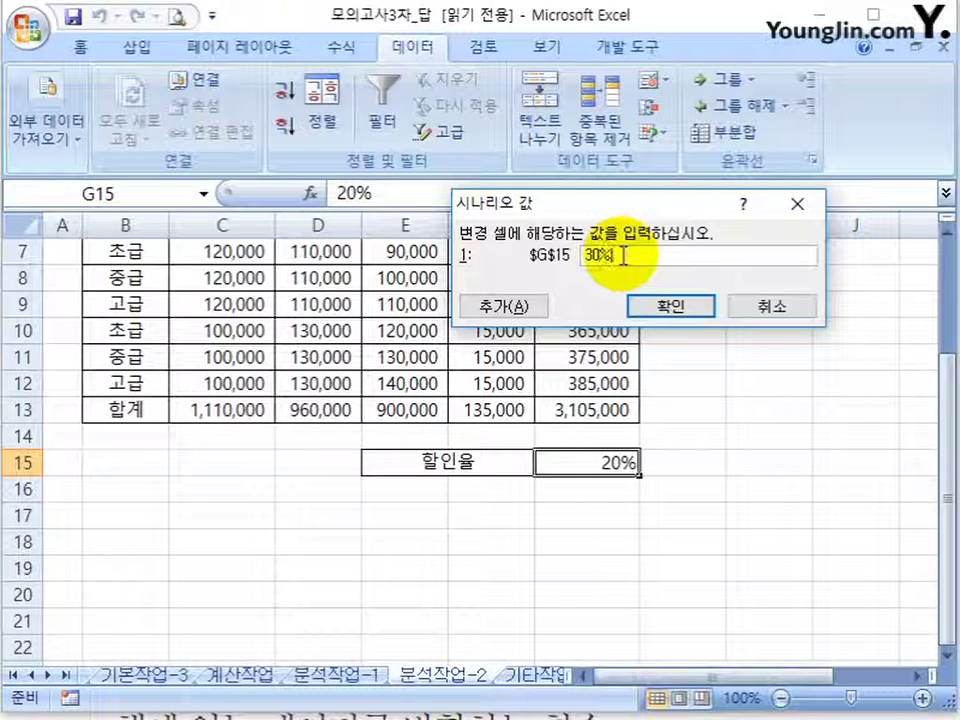
pyautogui.click(495, 306)
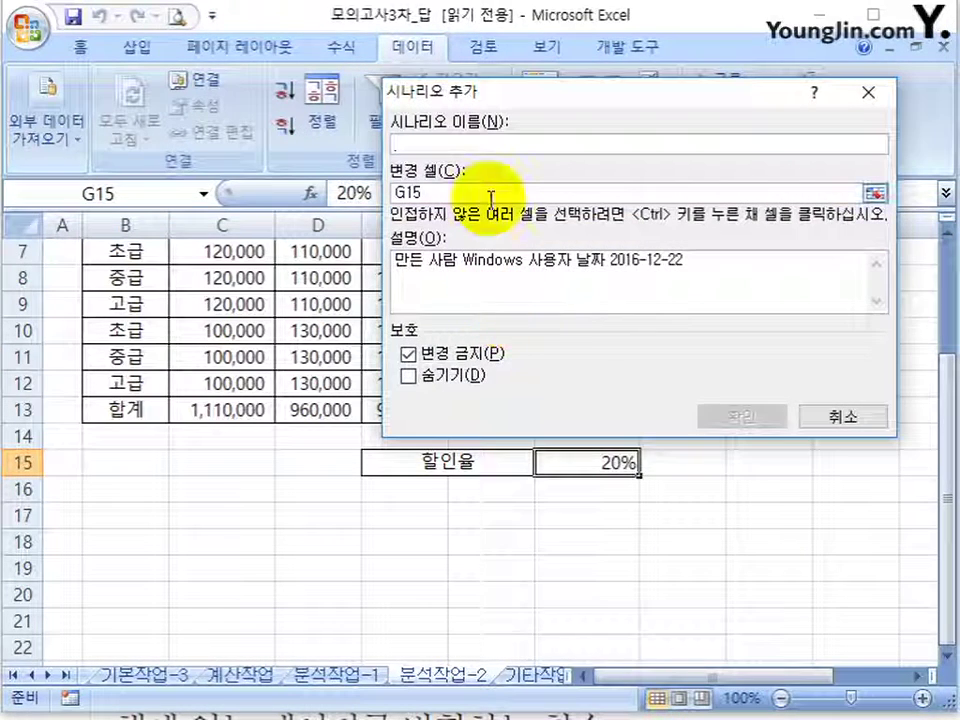
# Add a second scenario named 인하 with changing cell G15 set to 10%.
pyautogui.write('인하')
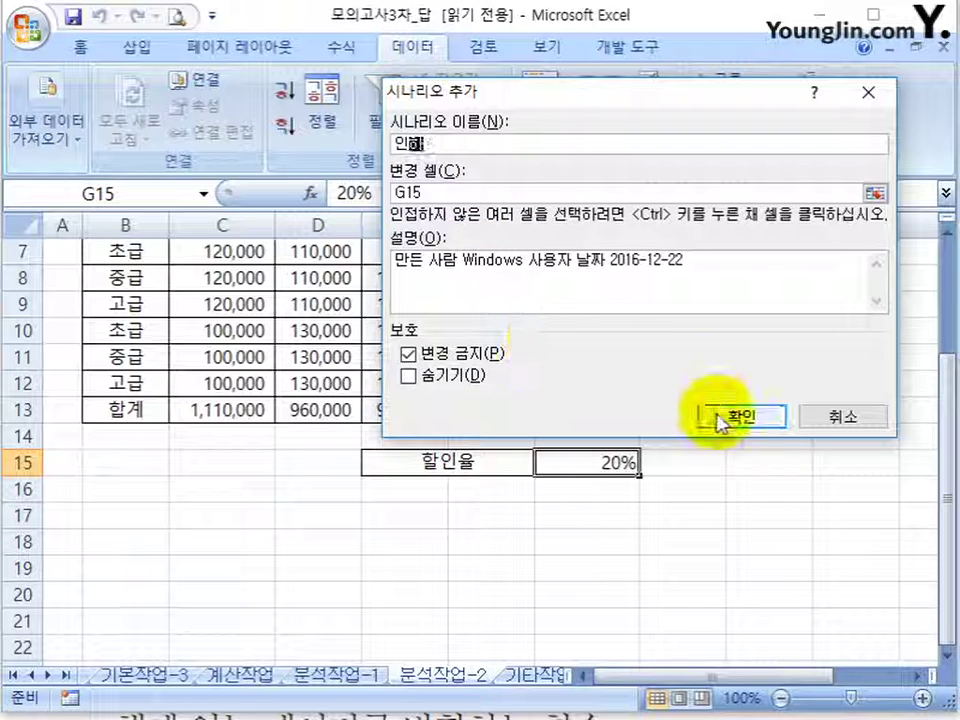
pyautogui.click(735, 415)
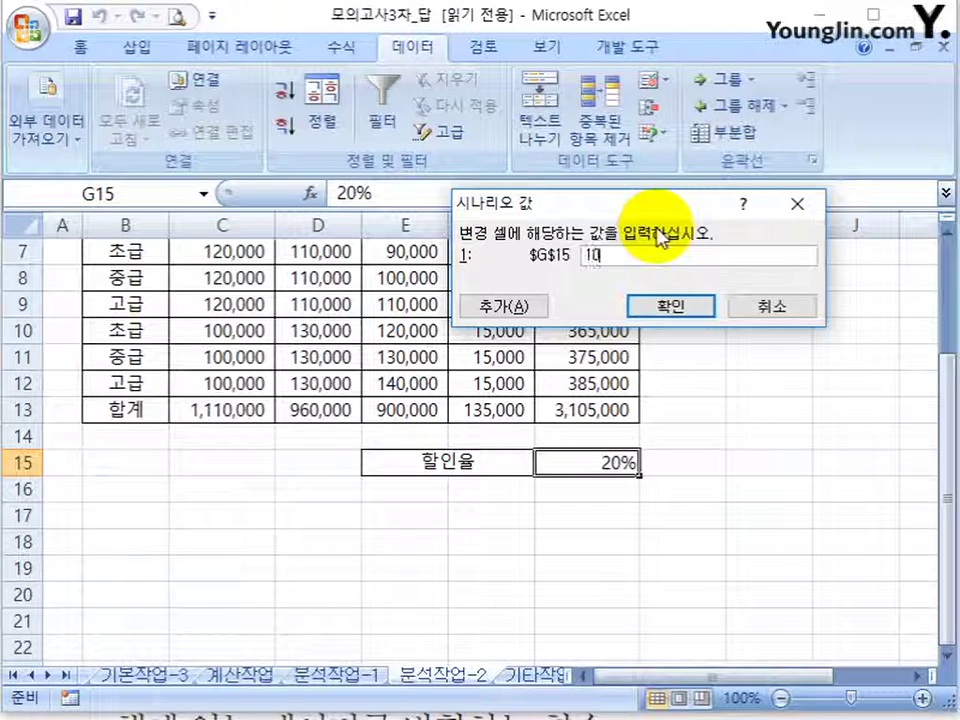
pyautogui.click(670, 306)
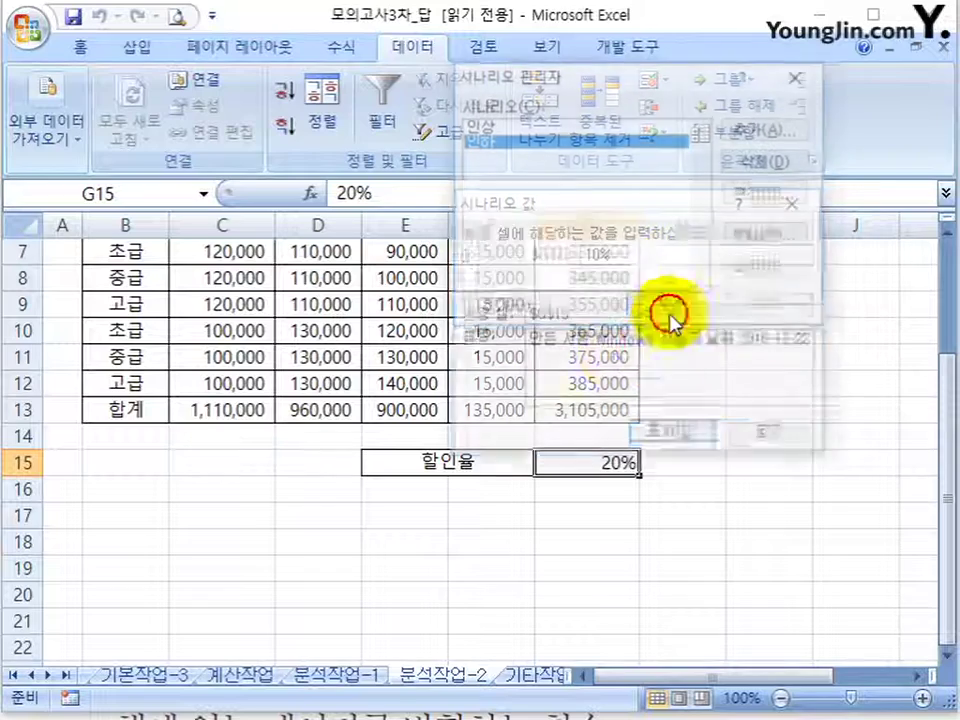
# Create a scenario summary report with G13 as the result cell and compare the rate and result of each scenario.
pyautogui.click(765, 264)
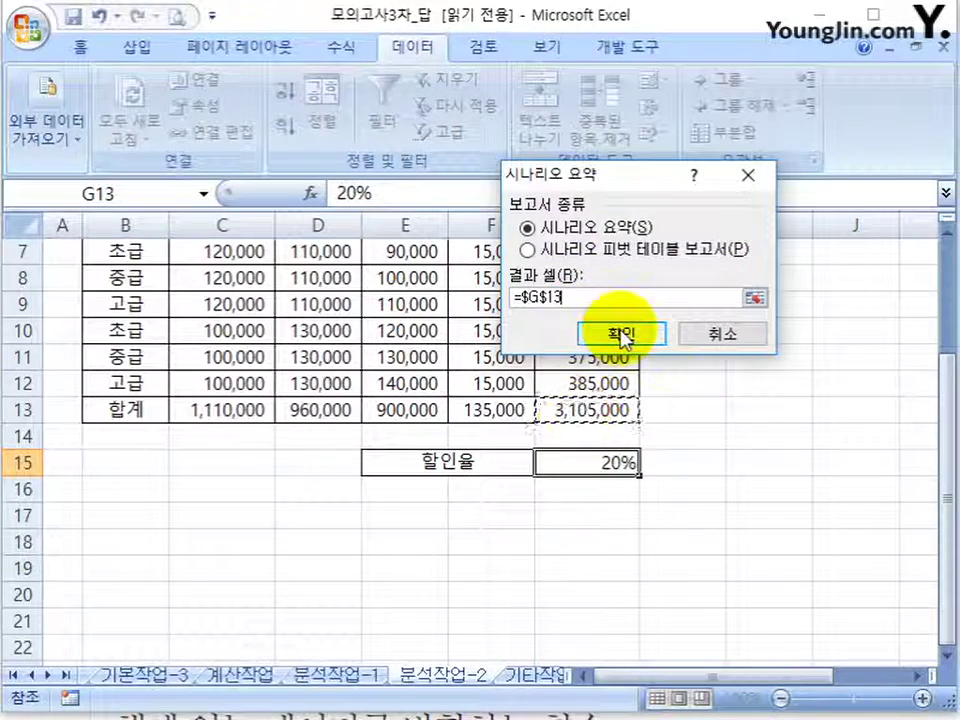
pyautogui.click(622, 333)
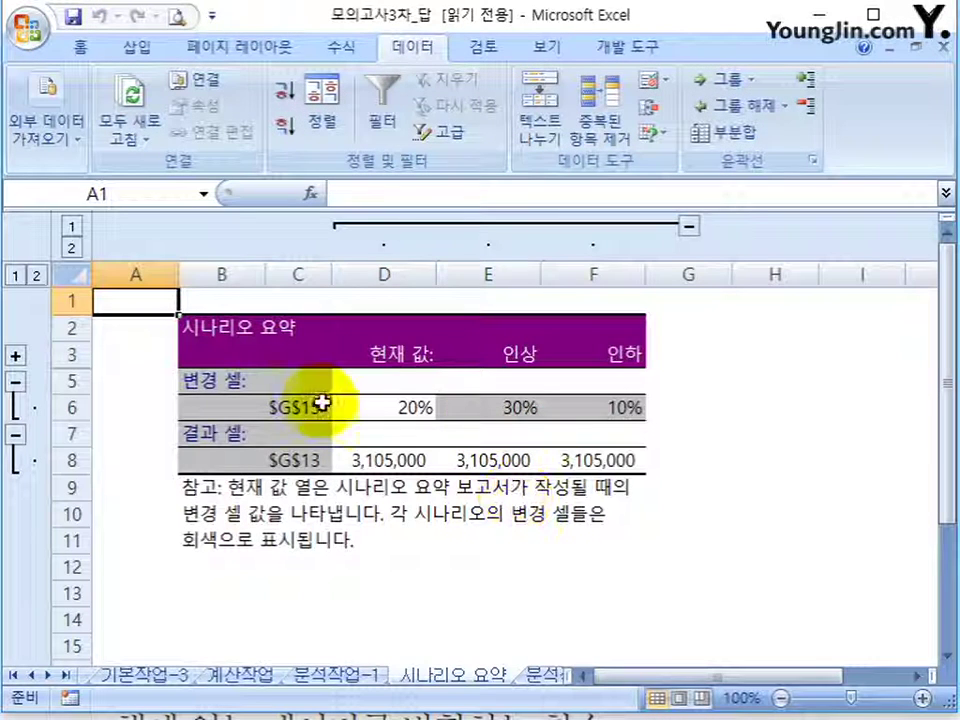
pyautogui.click(390, 407)
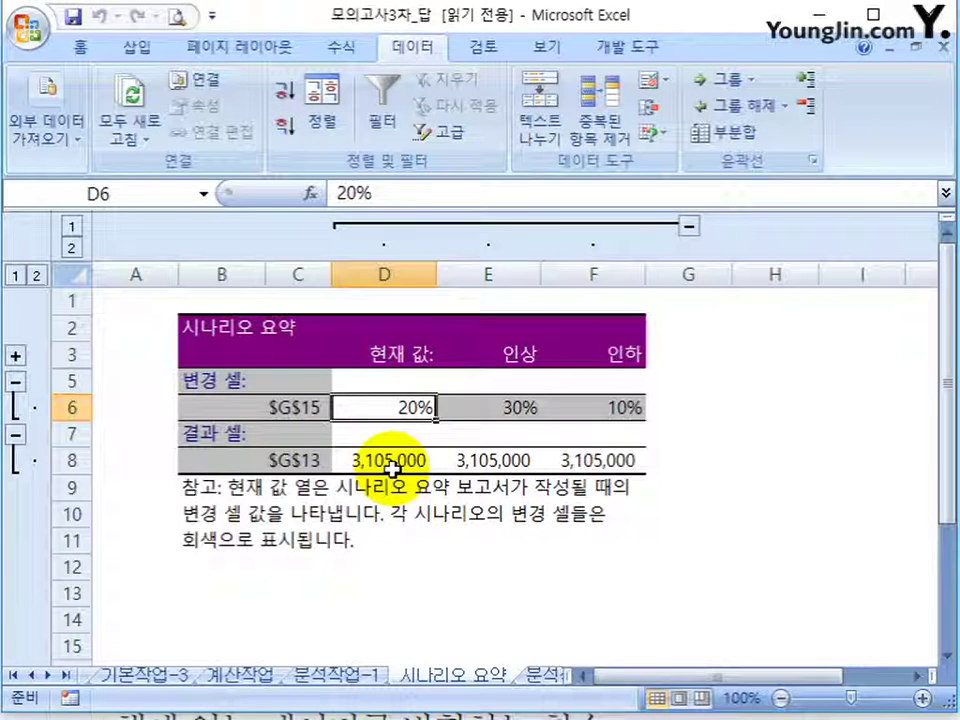
pyautogui.click(515, 432)
pyautogui.click(536, 403)
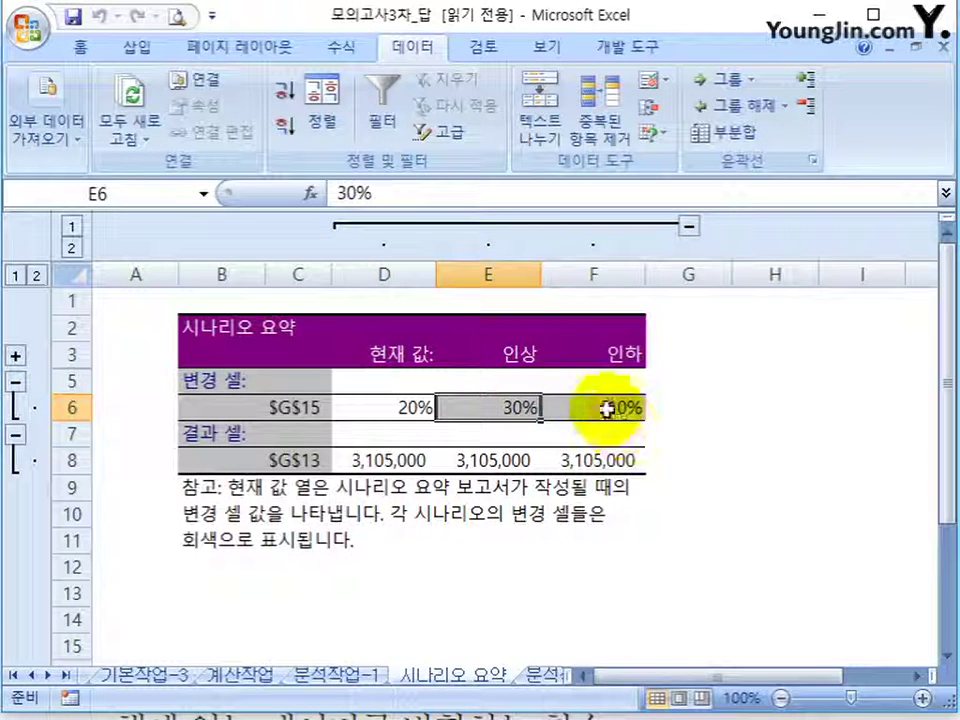
pyautogui.click(524, 402)
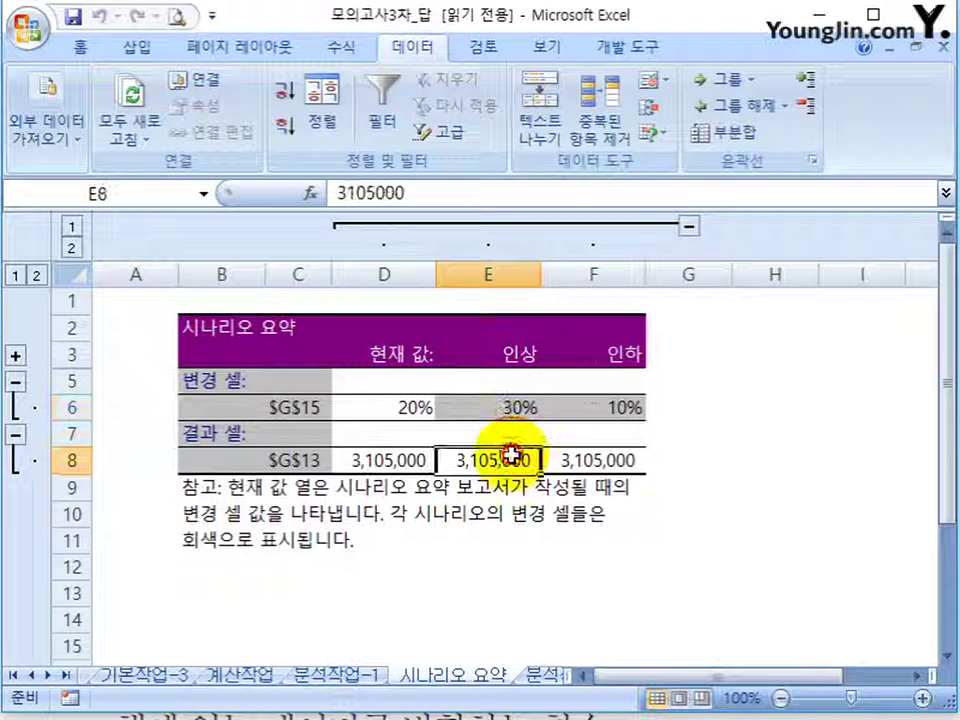
pyautogui.click(619, 352)
pyautogui.click(622, 407)
pyautogui.click(612, 462)
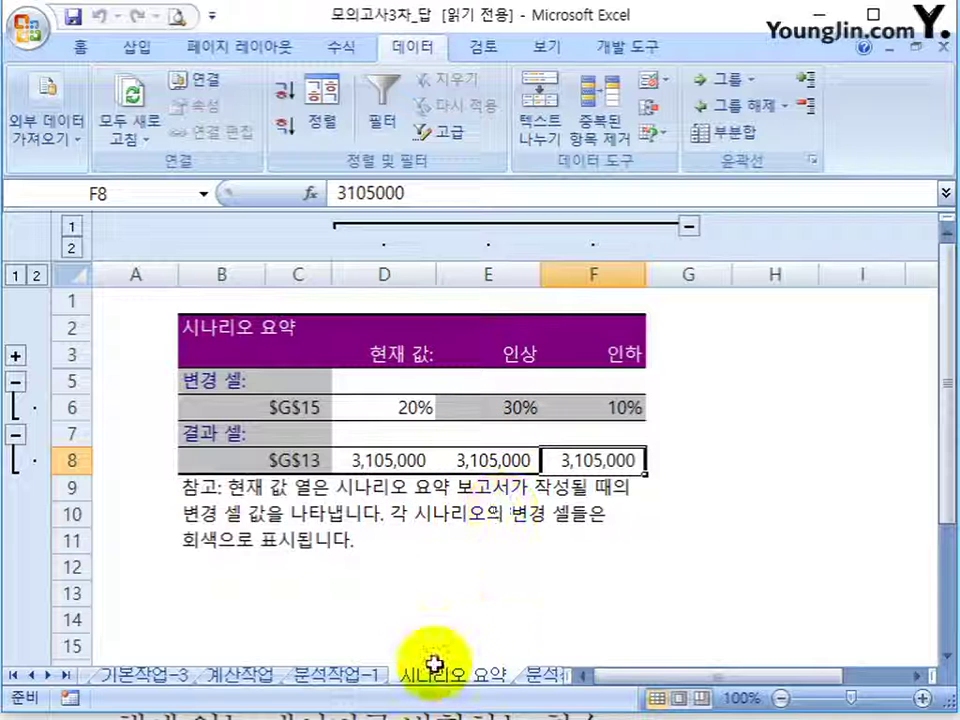
# Check the formulas in G13 and G8 on 분석작업-2, and correct the 총비용 formula in G4 to reference $G$15.
pyautogui.click(541, 683)
pyautogui.doubleClick(612, 398)
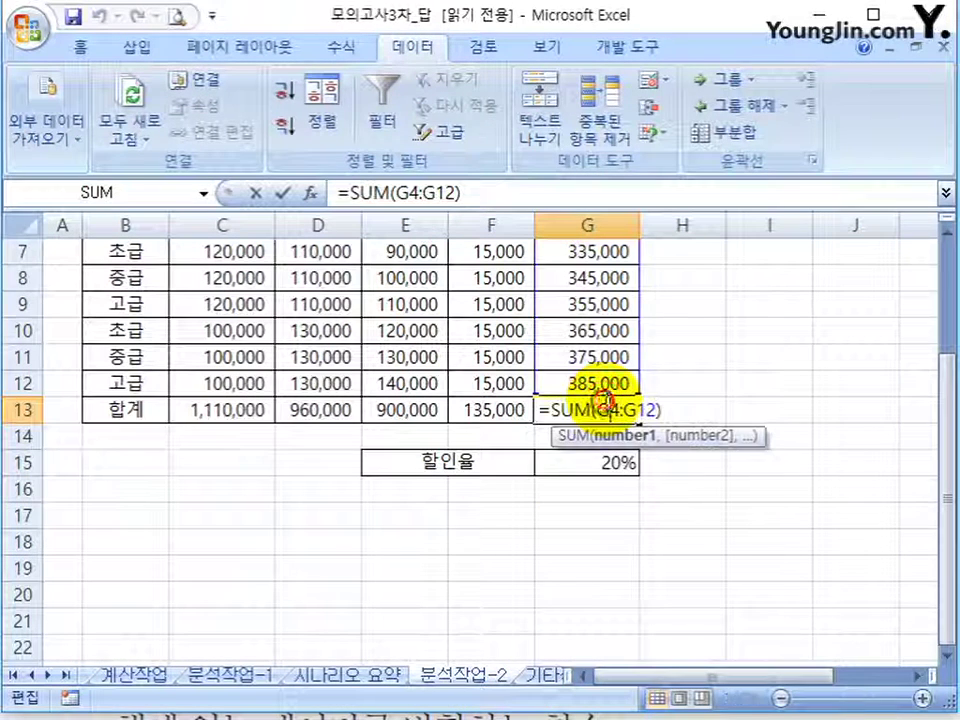
pyautogui.click(560, 280)
pyautogui.doubleClick(545, 279)
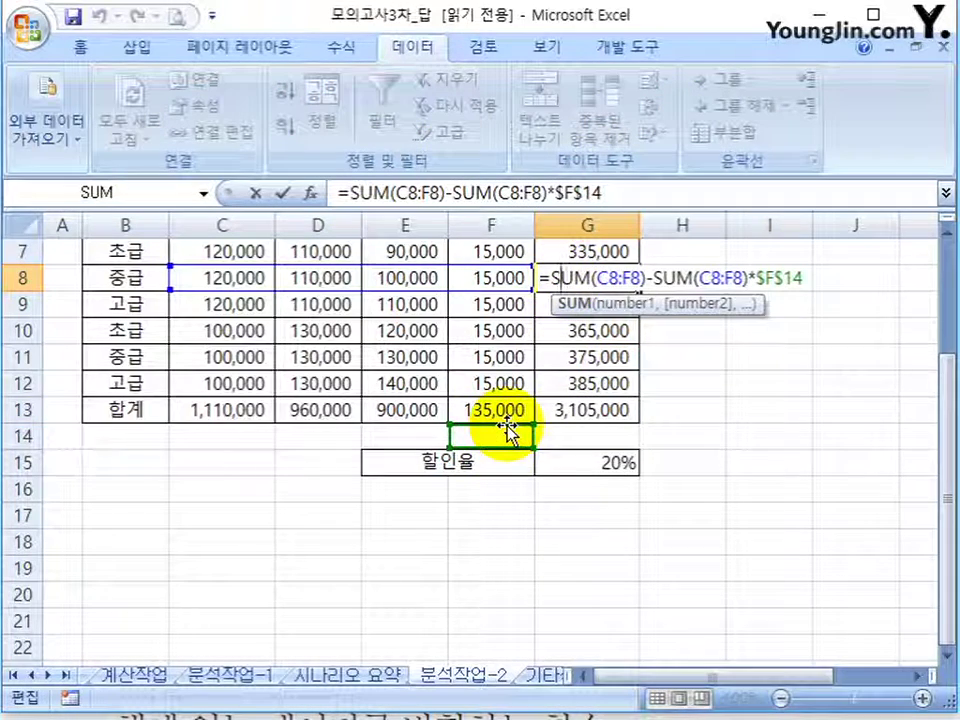
pyautogui.press('Escape')
pyautogui.scroll(2, 536, 396)
pyautogui.click(560, 337)
pyautogui.doubleClick(560, 337)
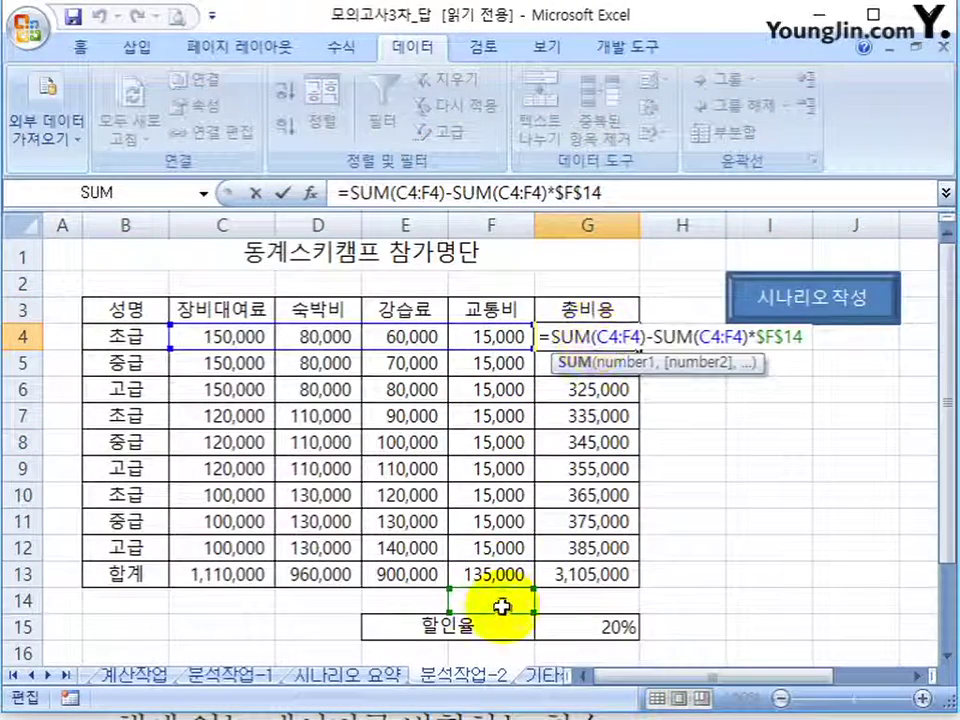
pyautogui.moveTo(503, 612); pyautogui.dragTo(561, 626)
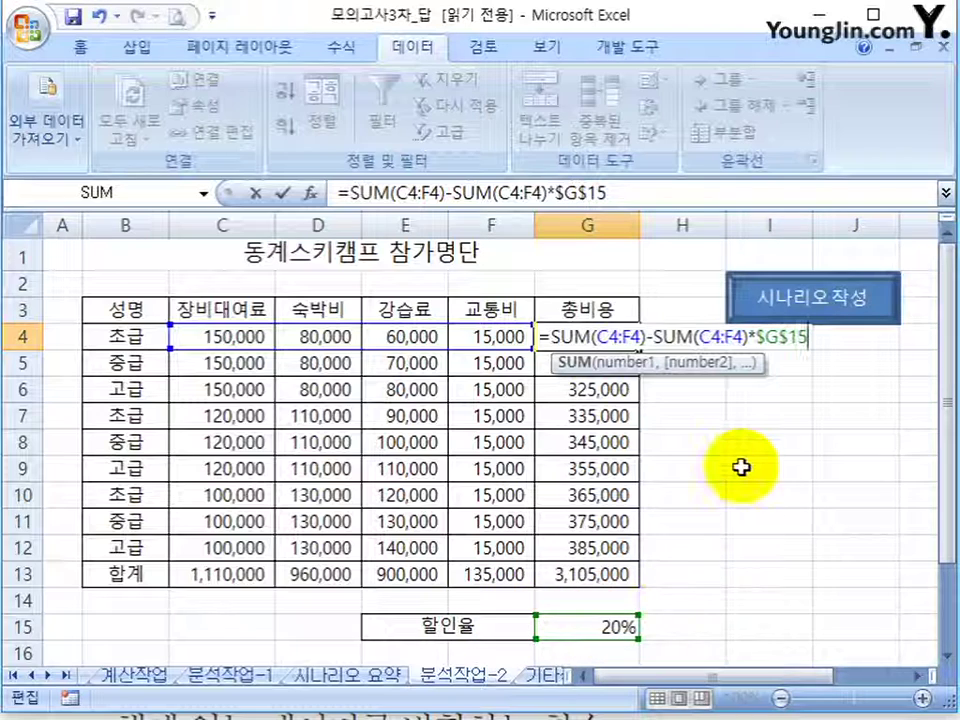
pyautogui.press('Return')
# Fill the corrected 총비용 formula from G4 down through G12 and select the total in G13.
pyautogui.click(592, 338)
pyautogui.moveTo(637, 348); pyautogui.dragTo(638, 556)
pyautogui.click(611, 574)
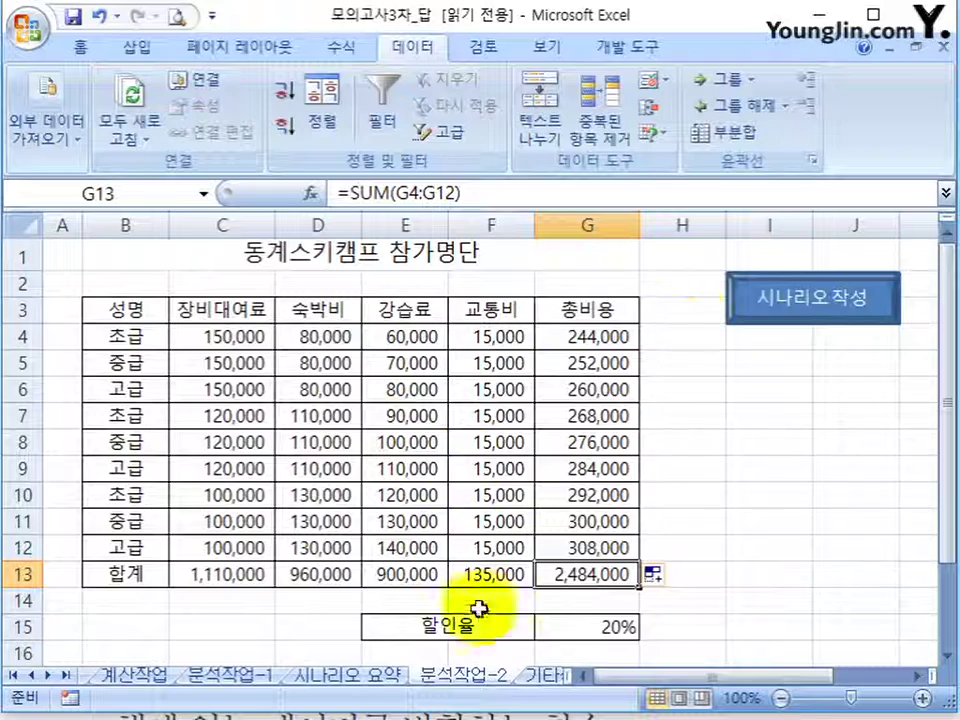
# Generate a new scenario summary report for result cell G13 and compare the totals of the current, 인상 and 인하 columns.
pyautogui.click(648, 134)
pyautogui.click(600, 162)
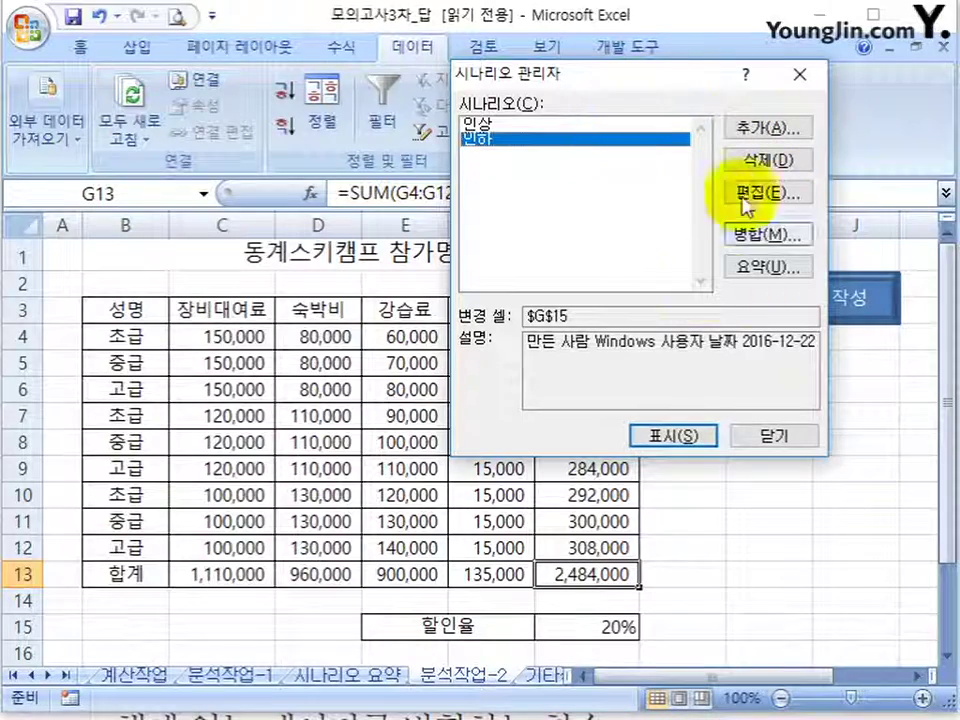
pyautogui.click(760, 266)
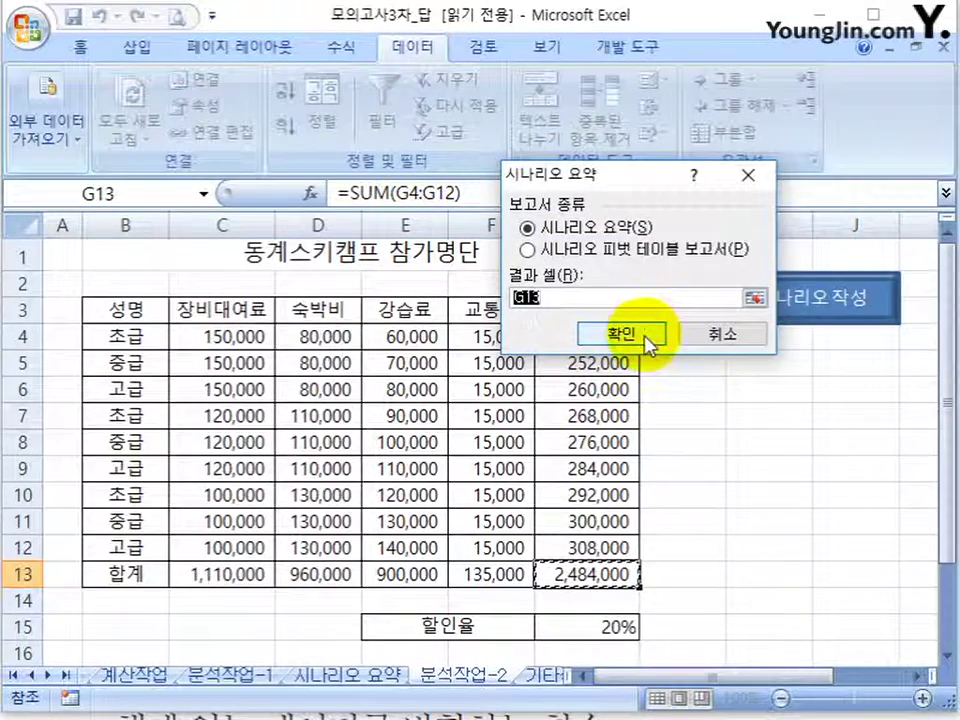
pyautogui.click(648, 340)
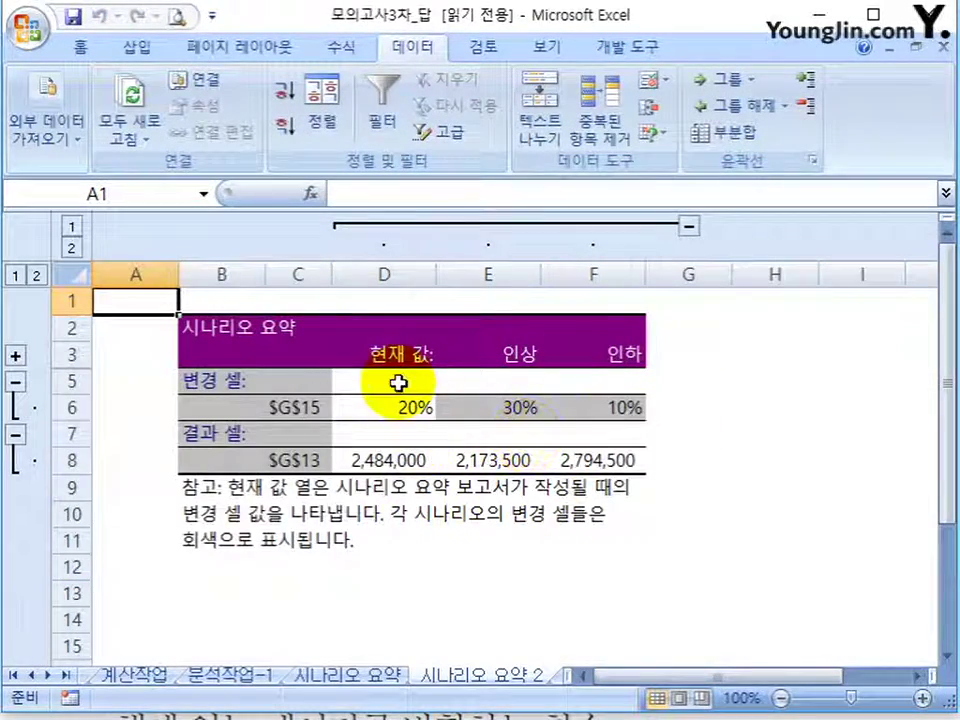
pyautogui.click(390, 459)
pyautogui.click(521, 403)
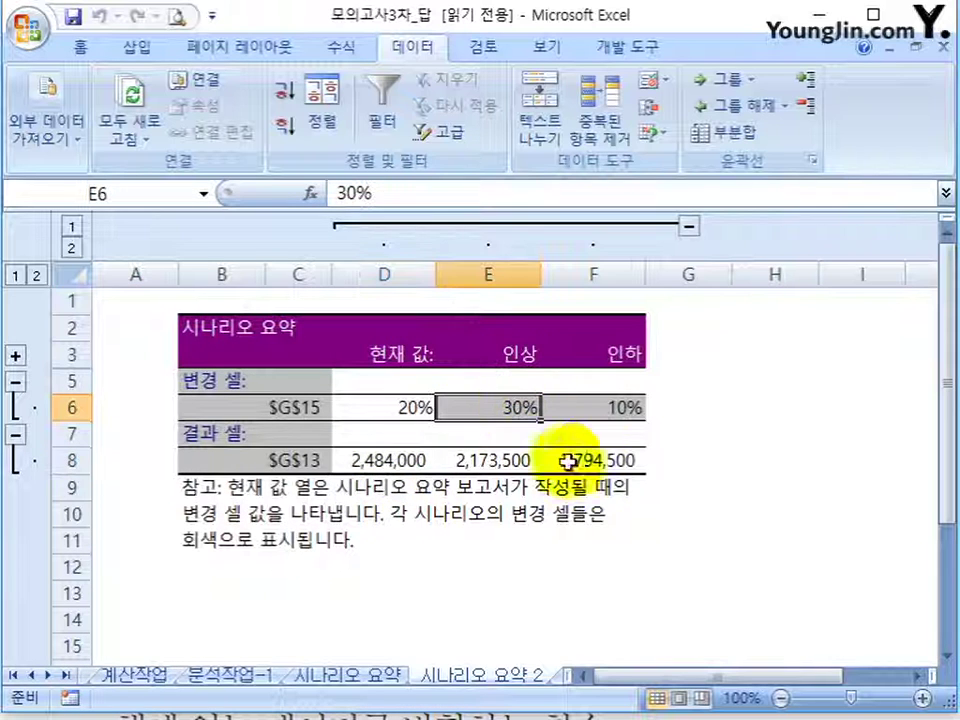
pyautogui.click(523, 456)
pyautogui.click(619, 405)
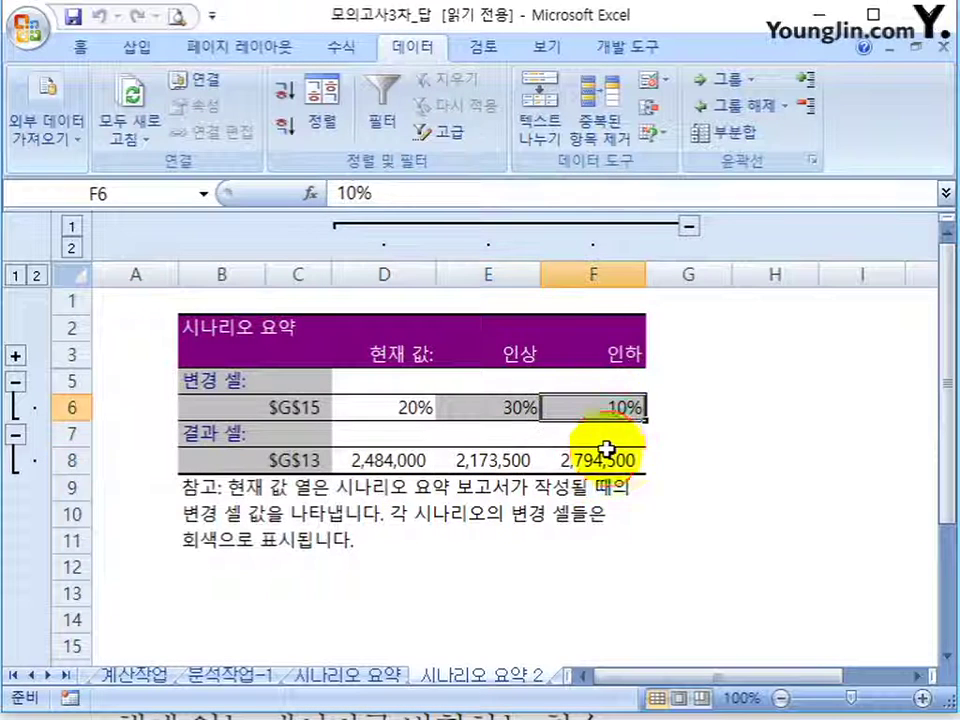
pyautogui.click(626, 462)
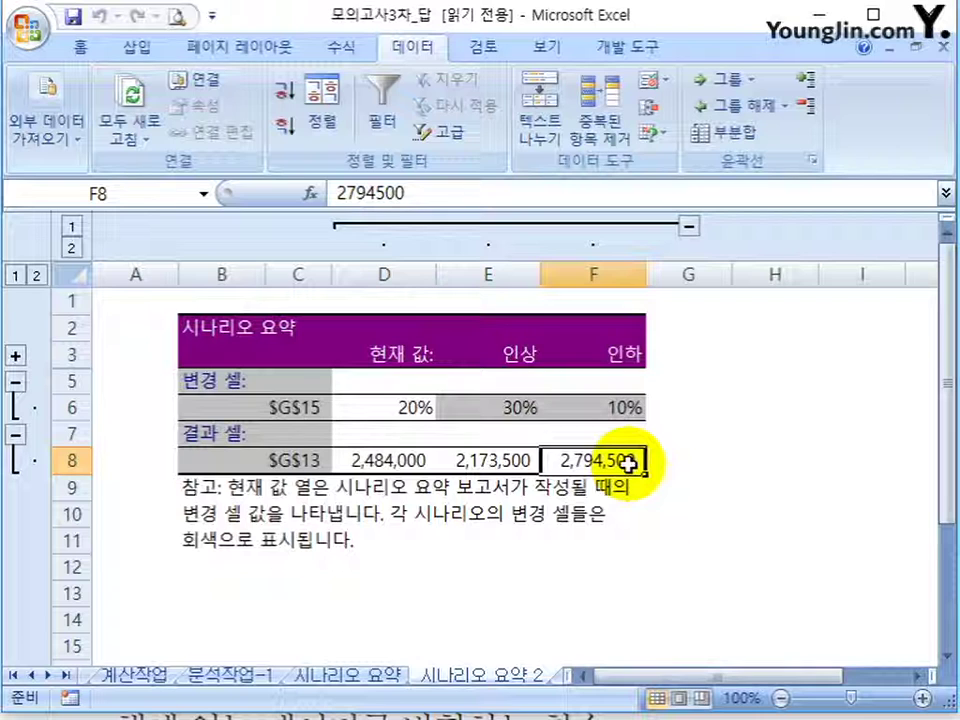
# Return to 분석작업-2 and examine how the 할인율 in G15 feeds the G4 formula and the G13 total.
pyautogui.click(333, 678)
pyautogui.click(515, 678)
pyautogui.click(538, 678)
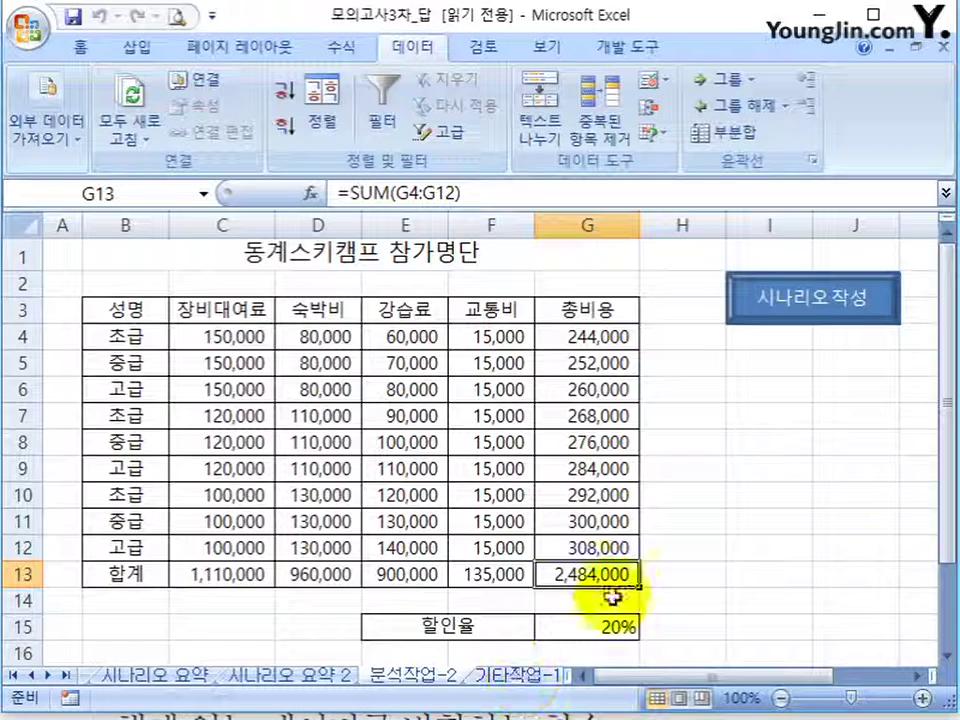
pyautogui.click(606, 625)
pyautogui.click(541, 336)
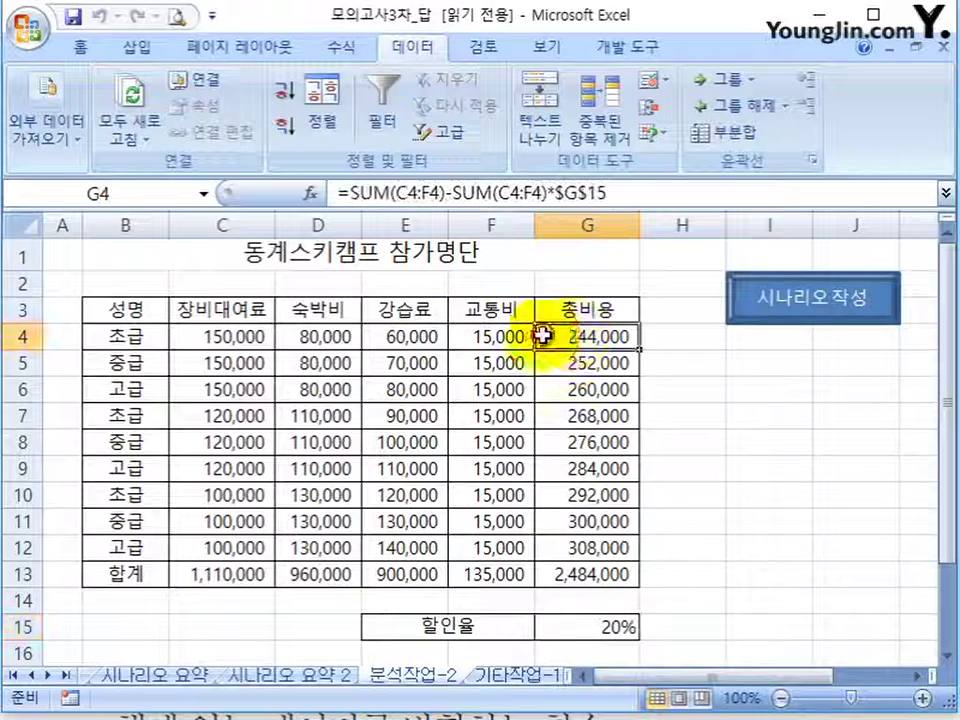
pyautogui.doubleClick(572, 336)
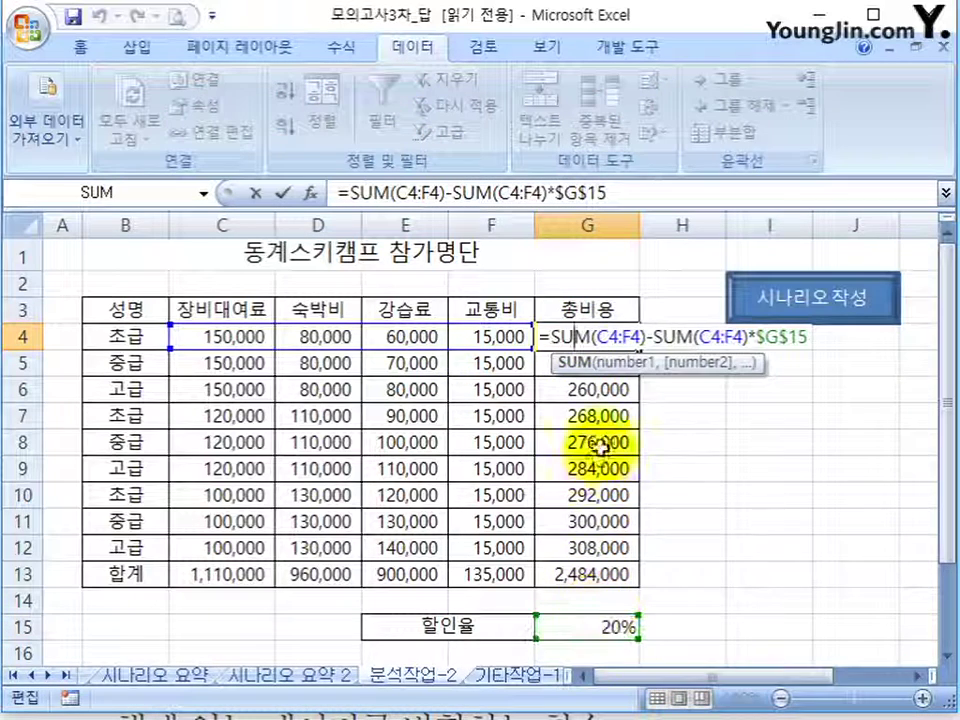
pyautogui.press('Return')
pyautogui.click(560, 572)
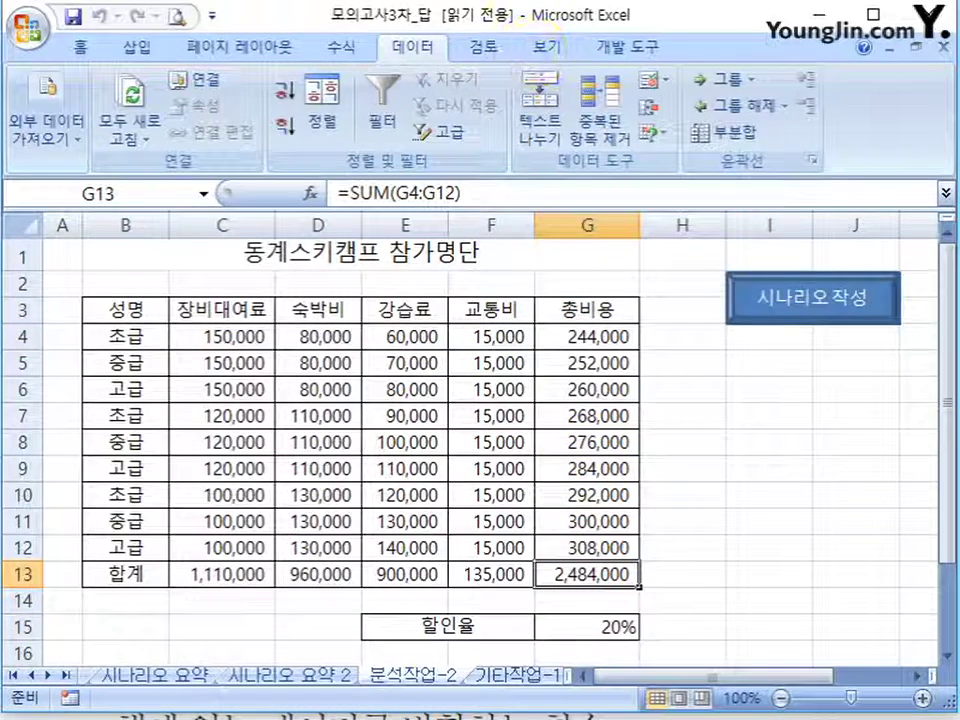